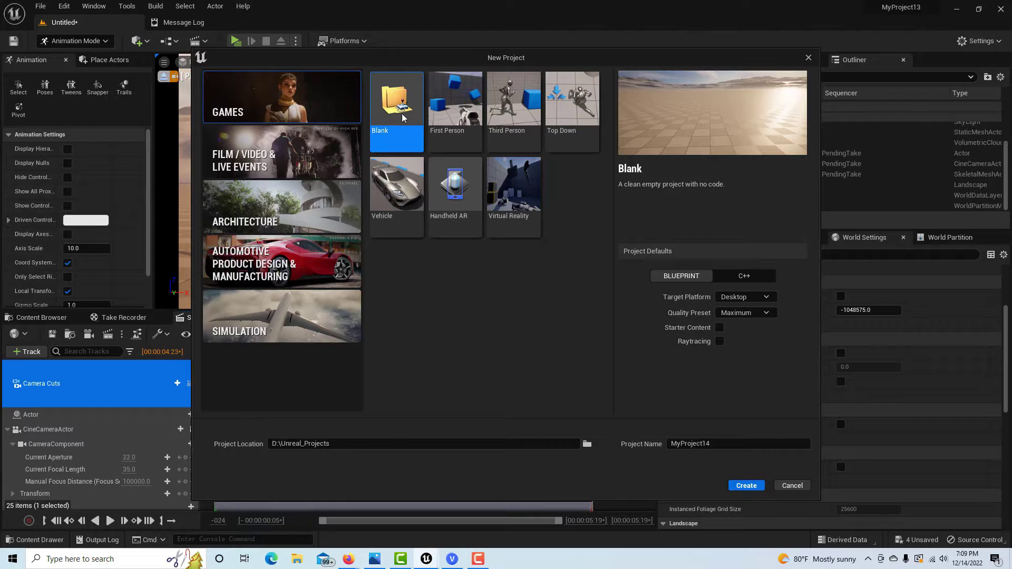
- Create the Blank Games project MyProject14 in D:\Unreal_Projects, discarding the unsaved level of the current project
{"action": "left_click", "coordinate": [755, 488]}
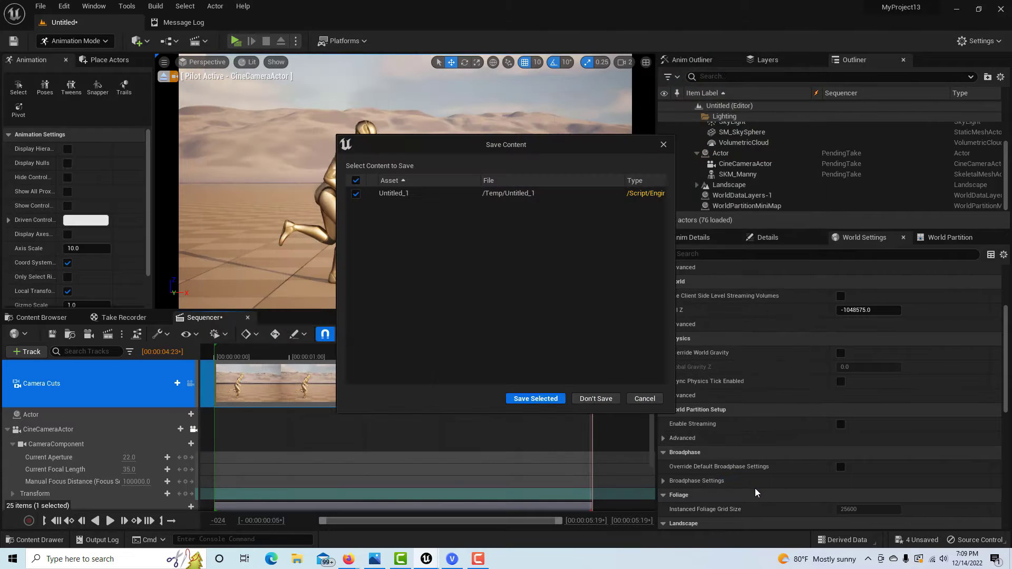
{"action": "left_click", "coordinate": [597, 399]}
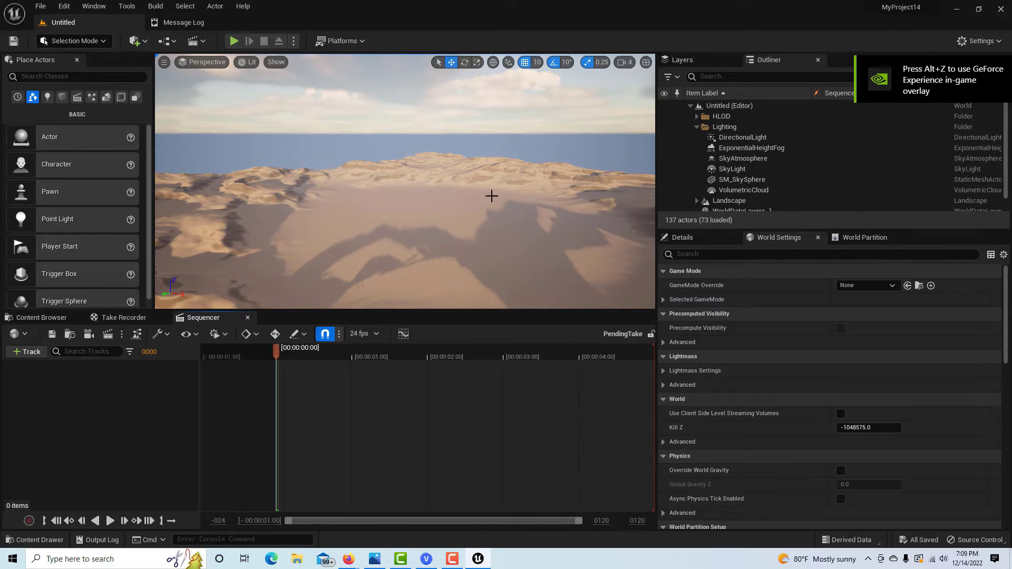
- Set the viewport camera speed to 8 and fly the view to the flat checkered area of the landscape
{"action": "right_click_drag", "start_coordinate": [441, 254], "coordinate": [579, 135]}
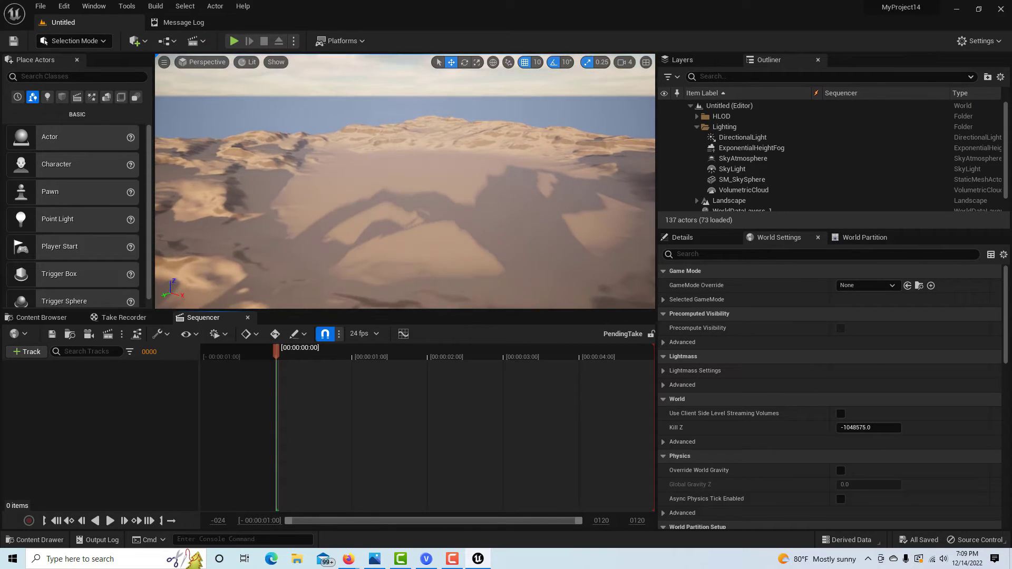
{"action": "left_click", "coordinate": [625, 63]}
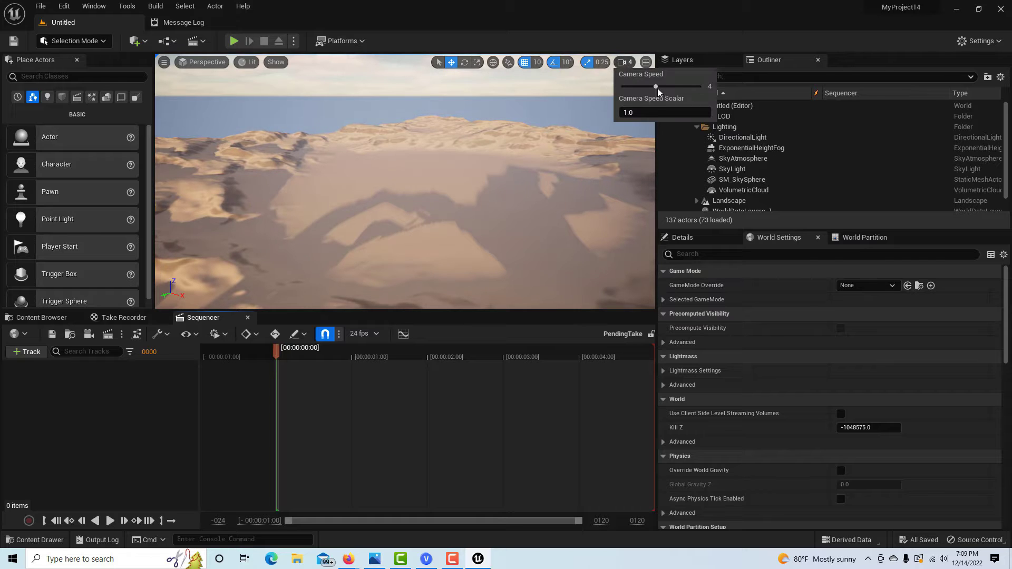
{"action": "left_click", "coordinate": [407, 242]}
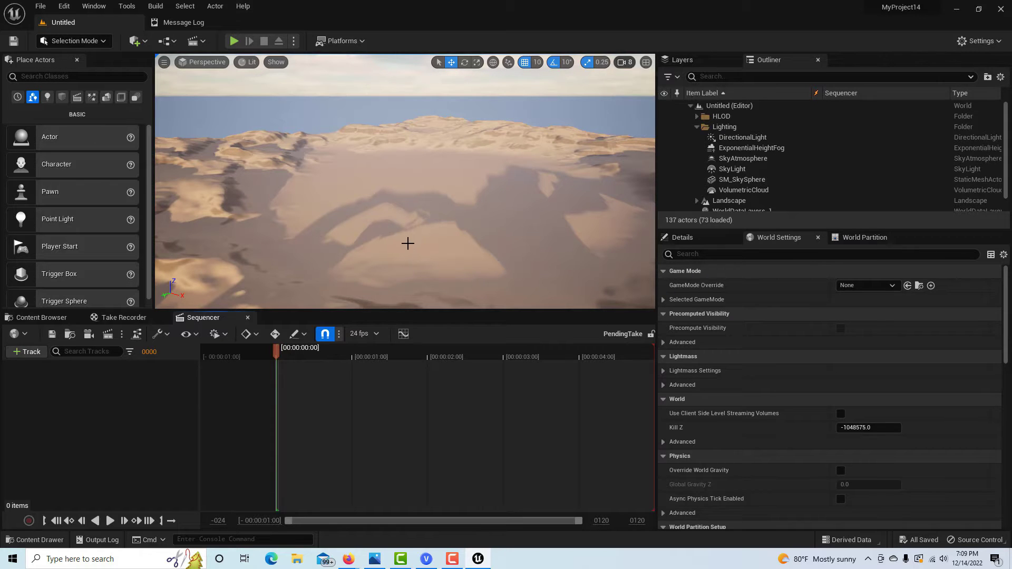
{"action": "mouse_move", "coordinate": [407, 242]}
{"action": "right_mouse_down"}
{"action": "mouse_move", "coordinate": [407, 264]}
{"action": "mouse_move", "coordinate": [407, 242]}
{"action": "right_mouse_up"}
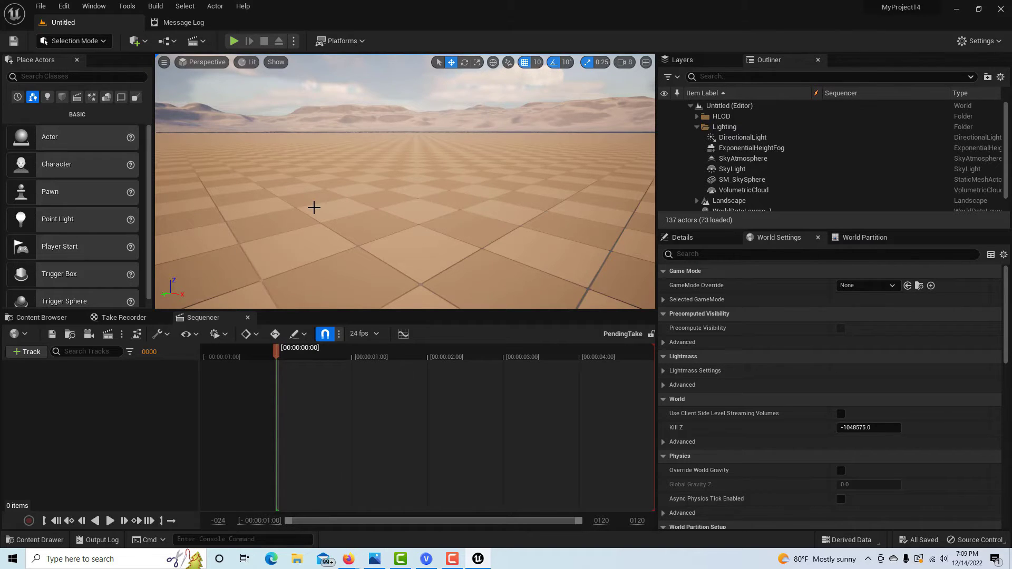
- Disable Enable Streaming under World Partition Setup in the world settings and accept that all actors stay loaded
{"action": "scroll", "coordinate": [839, 315], "scroll_direction": "down", "scroll_amount": 3}
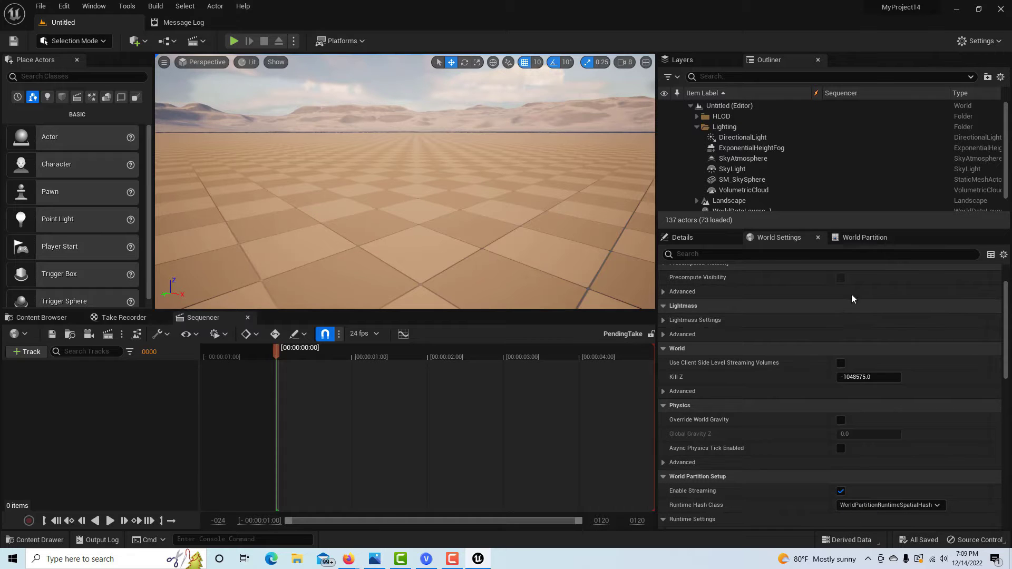
{"action": "scroll", "coordinate": [840, 293], "scroll_direction": "down", "scroll_amount": 2}
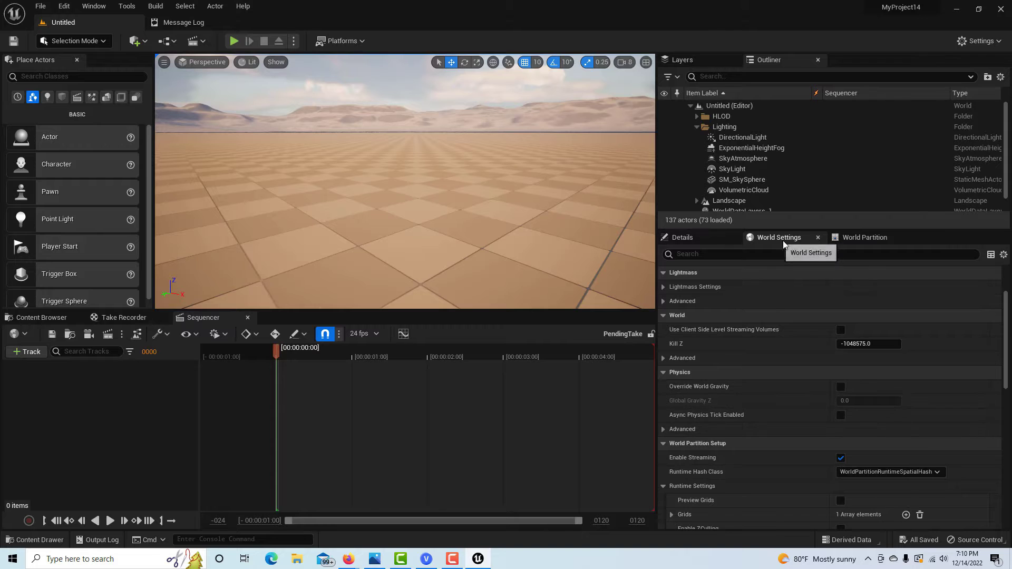
{"action": "left_click", "coordinate": [841, 459]}
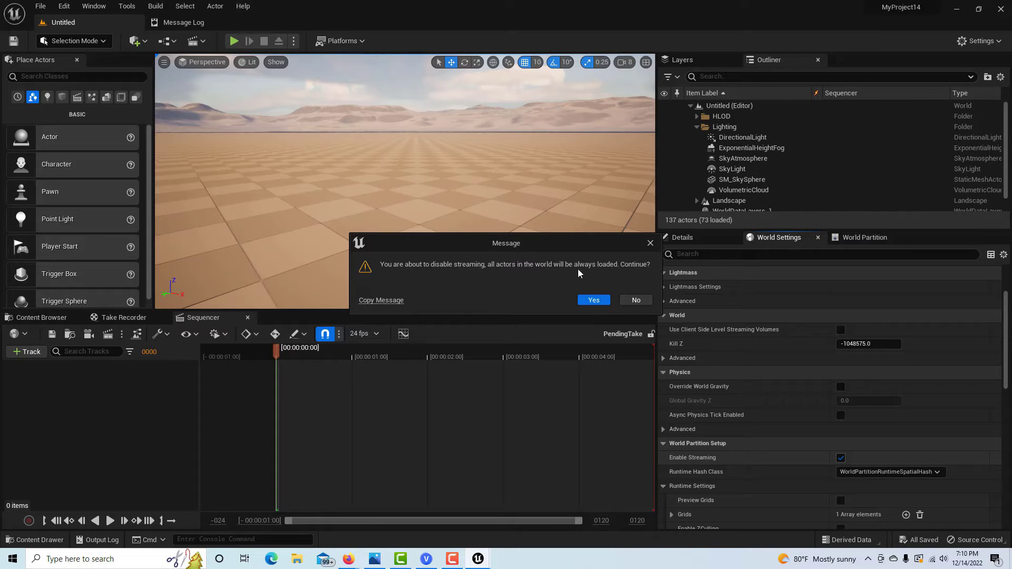
{"action": "left_click", "coordinate": [594, 300]}
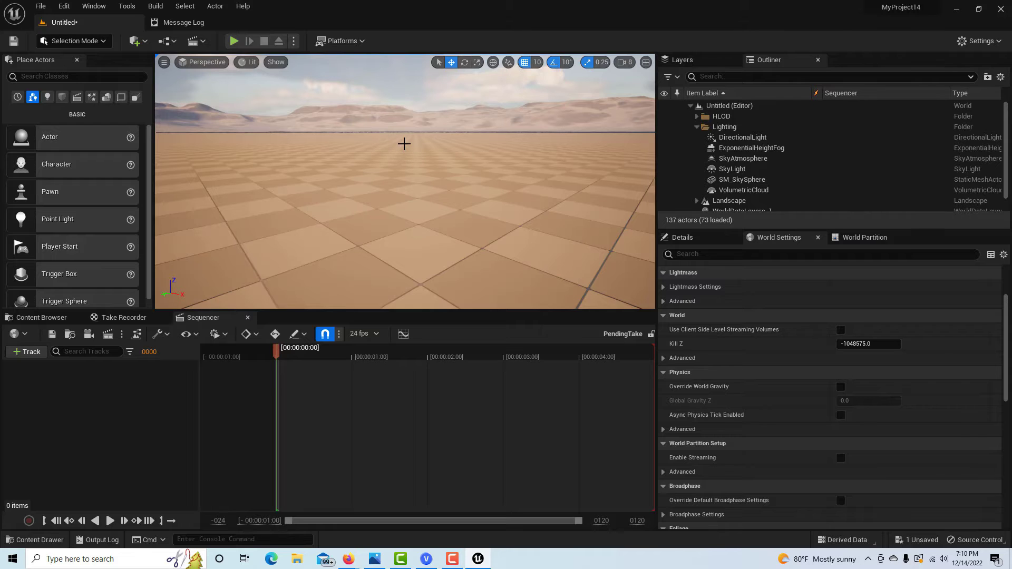
- Add the Third Person blueprint content pack to the project
{"action": "left_click", "coordinate": [27, 319]}
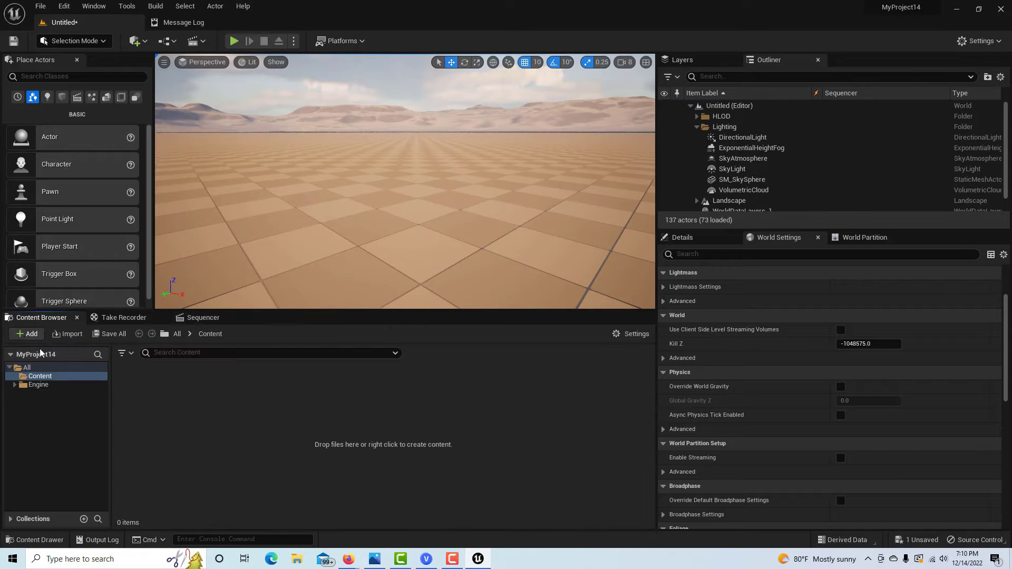
{"action": "left_click", "coordinate": [26, 334]}
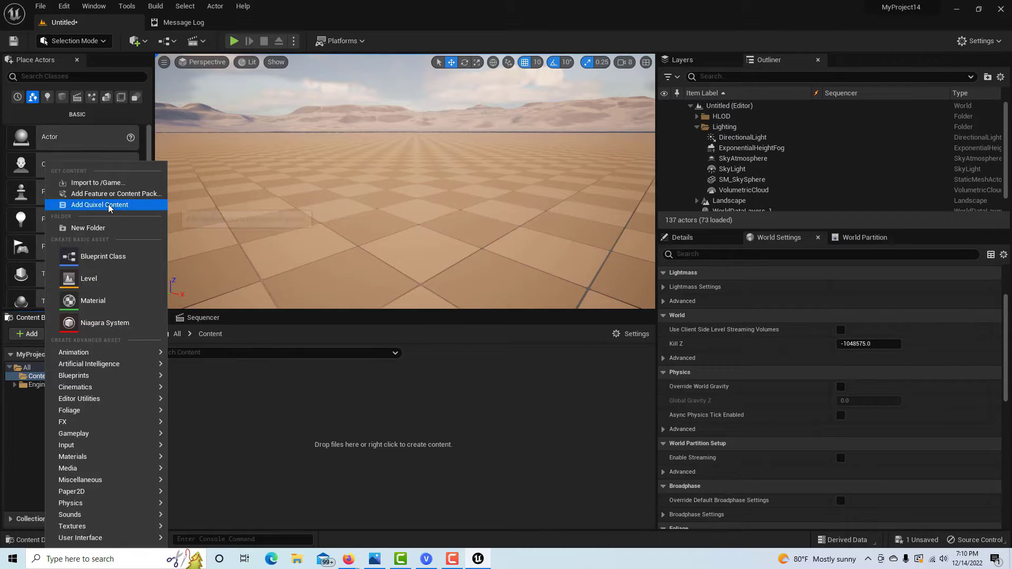
{"action": "left_click", "coordinate": [118, 194]}
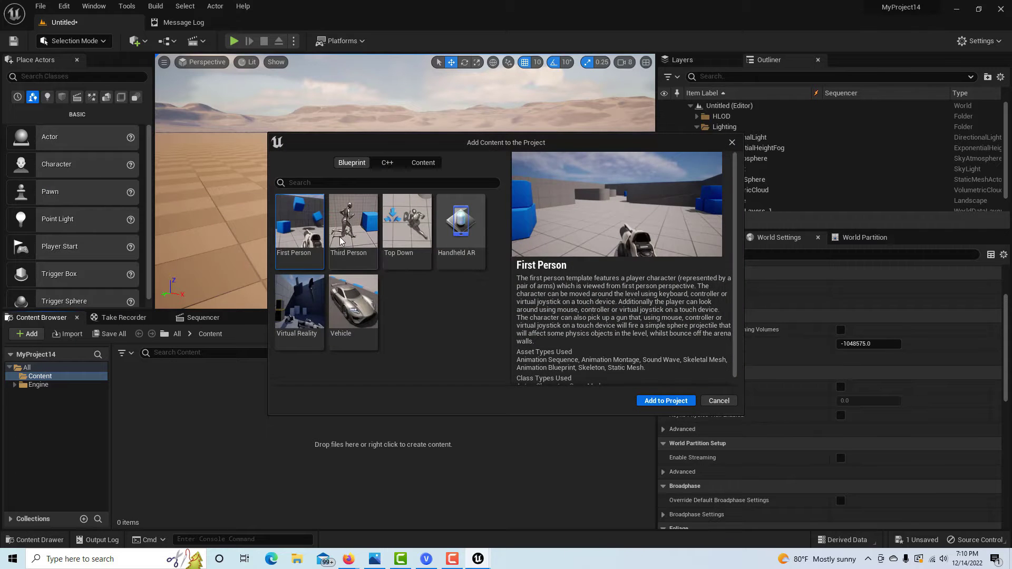
{"action": "left_click", "coordinate": [340, 241]}
{"action": "left_click", "coordinate": [666, 401]}
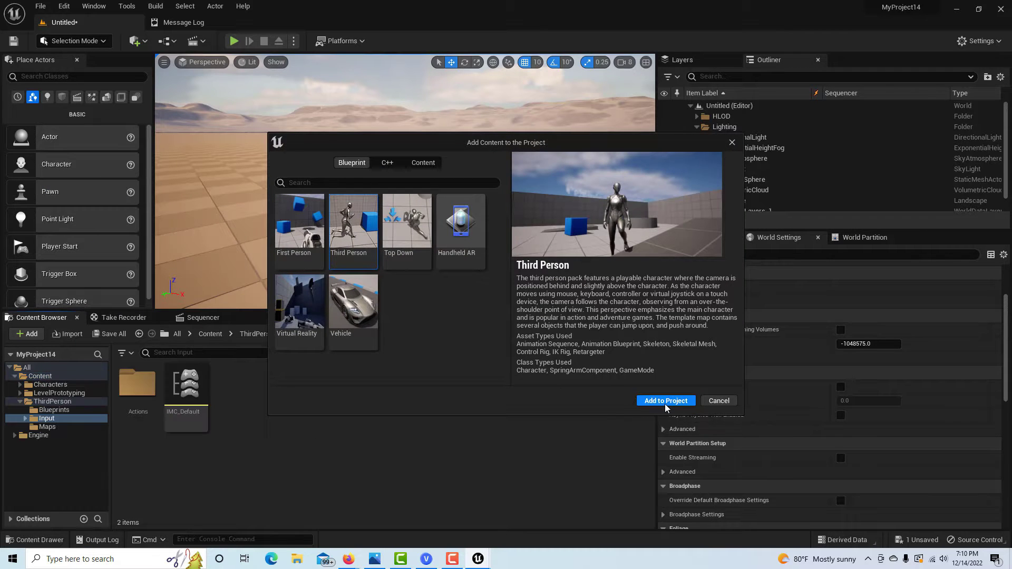
{"action": "left_click", "coordinate": [733, 143]}
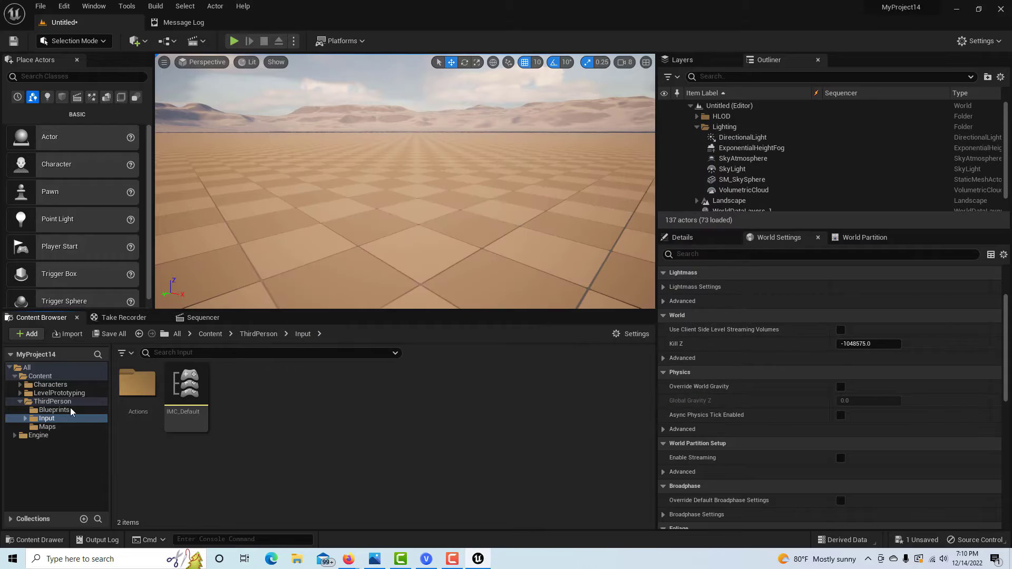
- Place the SKM_Manny skeletal mesh from Characters/Mannequins/Meshes on the checkered floor of the level
{"action": "left_click", "coordinate": [50, 385]}
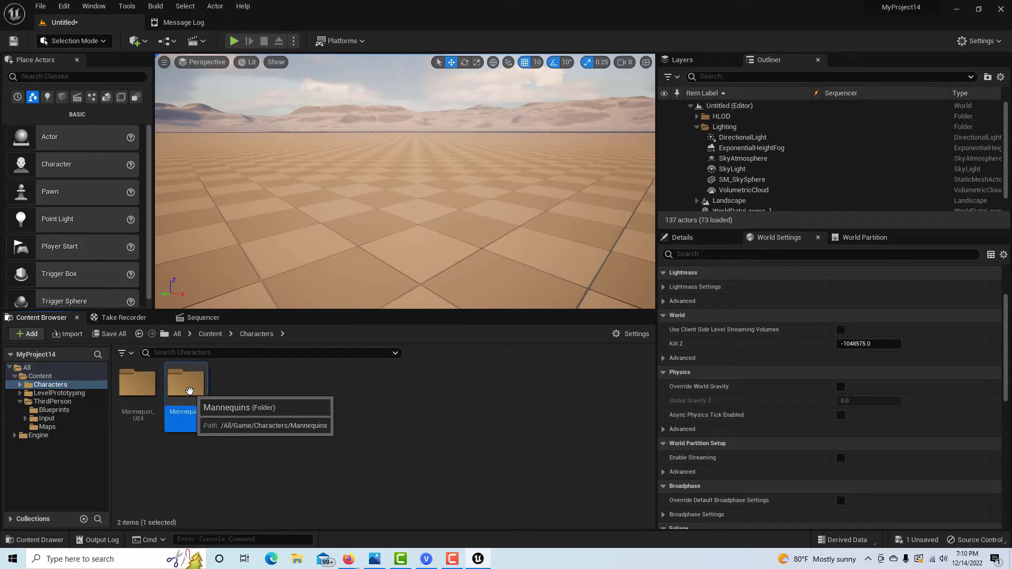
{"action": "double_click", "coordinate": [177, 393]}
{"action": "double_click", "coordinate": [244, 392]}
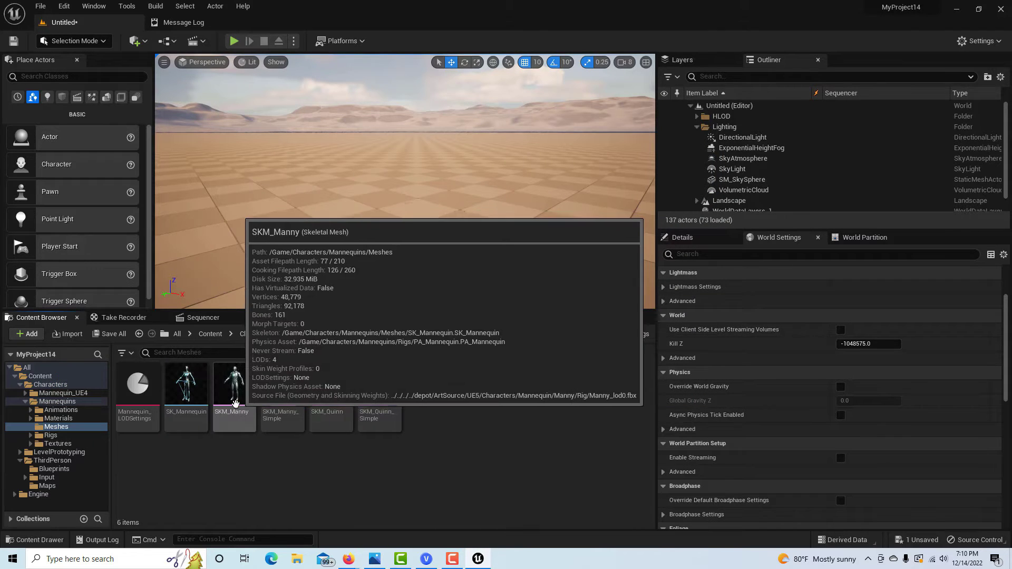
{"action": "left_click", "coordinate": [244, 392]}
{"action": "left_click_drag", "start_coordinate": [274, 218], "coordinate": [386, 220]}
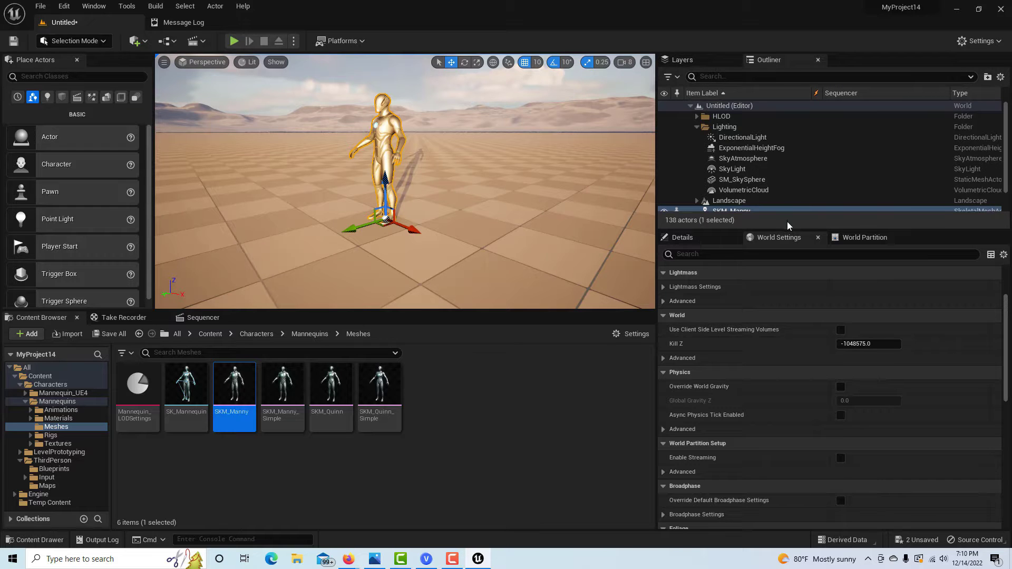
- Set the Z rotation of SKM_Manny to -90°
{"action": "left_click", "coordinate": [697, 243]}
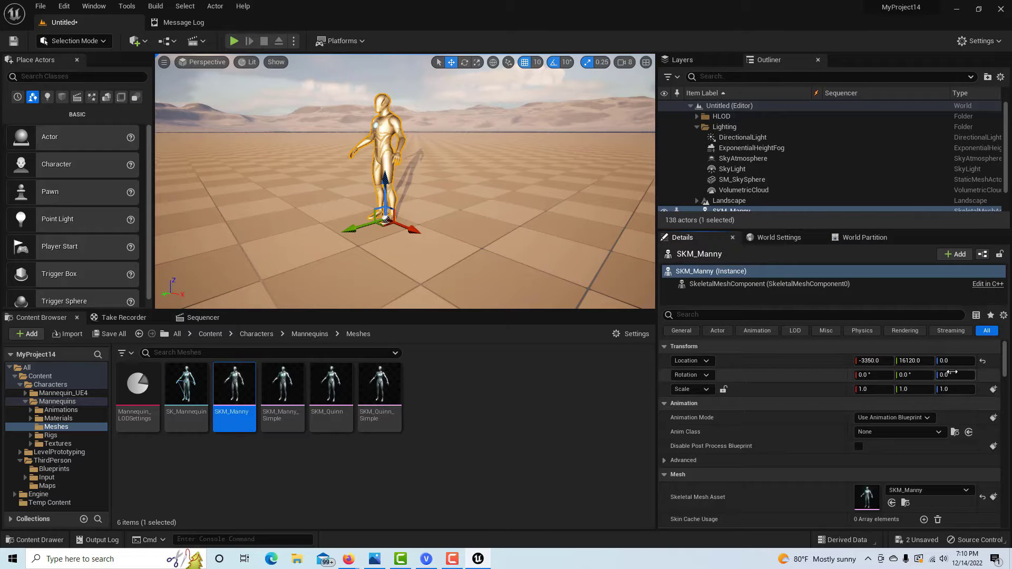
{"action": "left_click", "coordinate": [948, 375]}
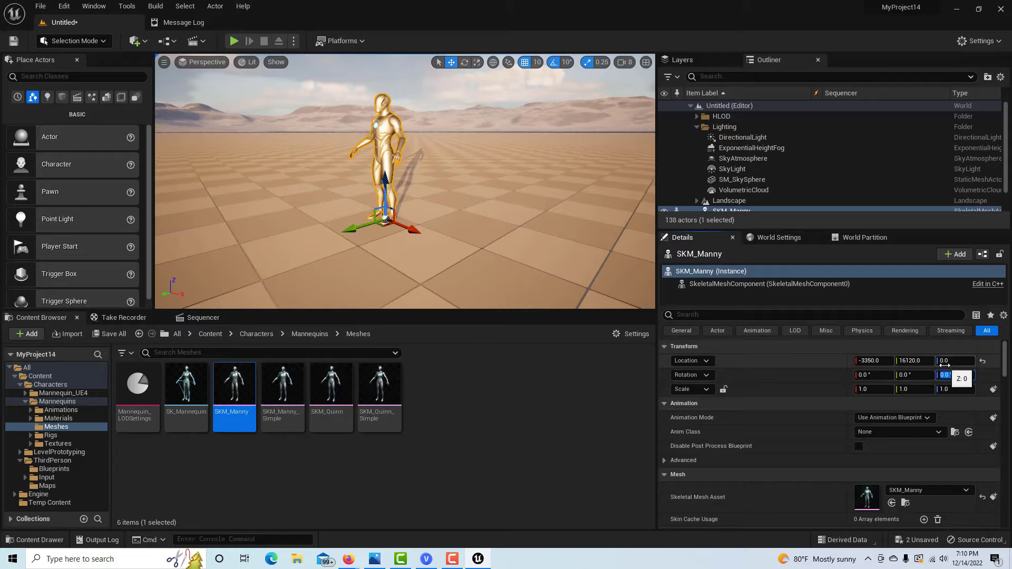
{"action": "key", "text": "Return"}
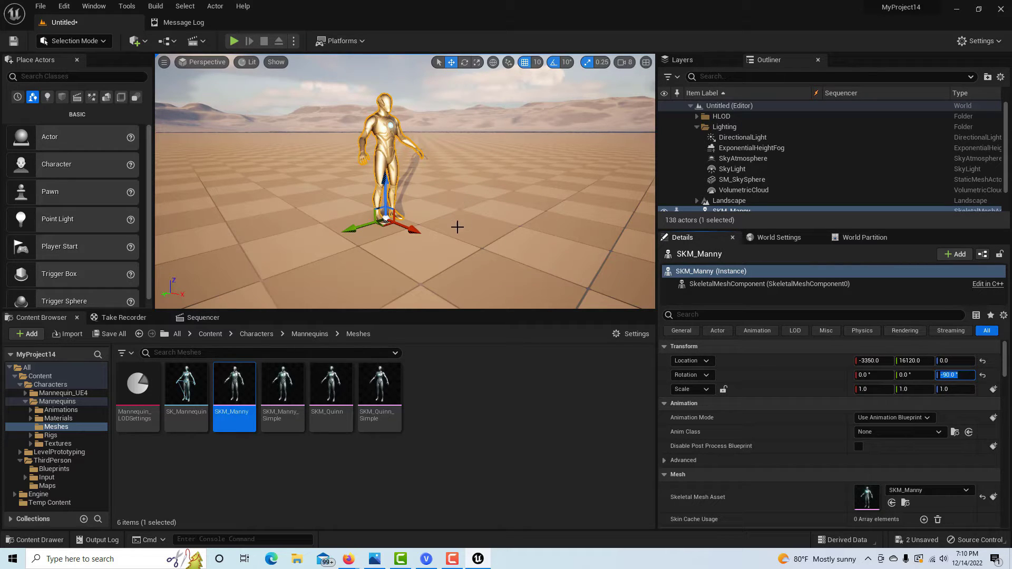
{"action": "right_click_drag", "start_coordinate": [457, 228], "coordinate": [391, 224]}
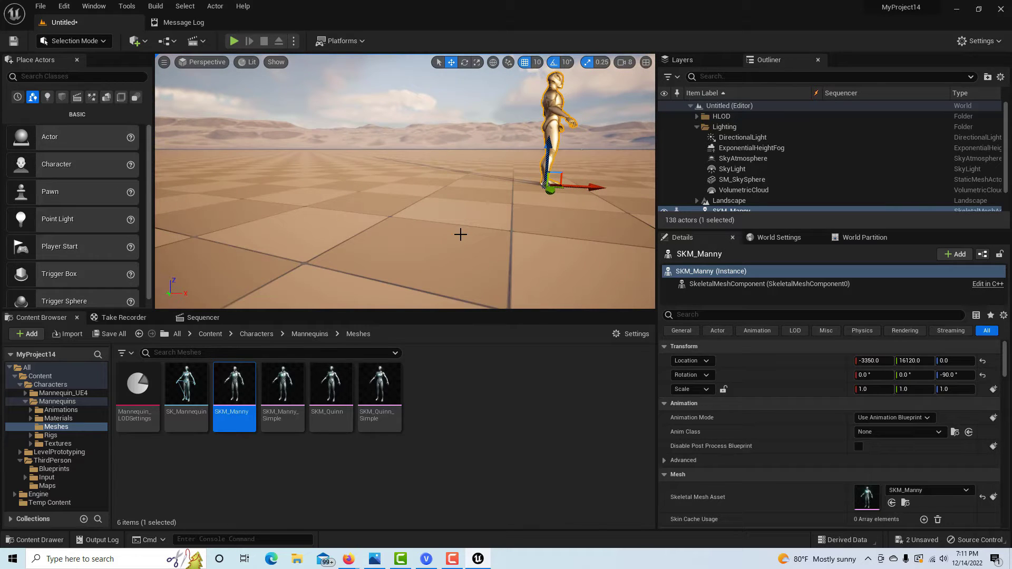
{"action": "right_click_drag", "start_coordinate": [460, 234], "coordinate": [461, 232]}
{"action": "right_click", "coordinate": [461, 232]}
{"action": "type", "text": "AAA"}
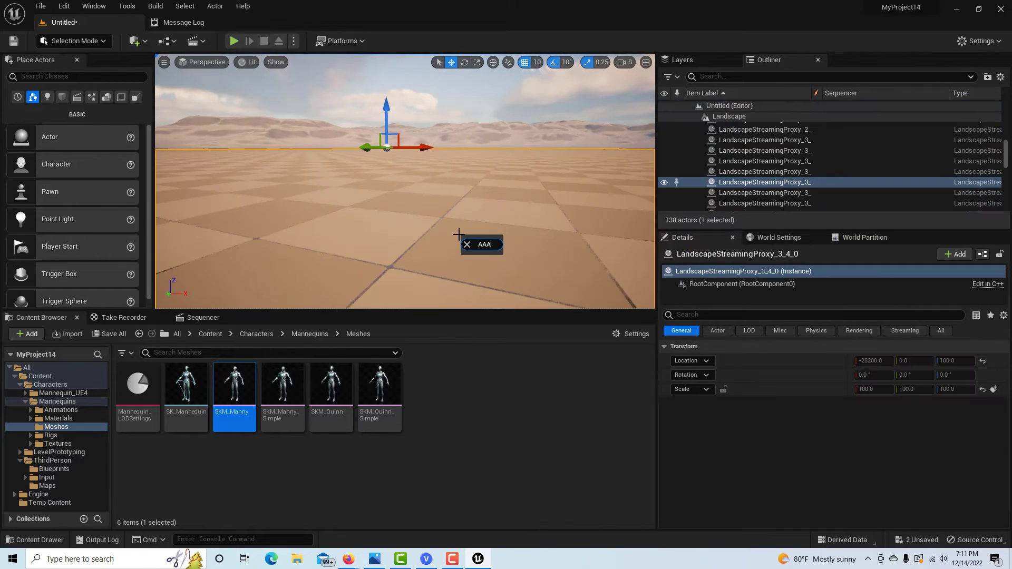
{"action": "type", "text": "F"}
- Collapse the Landscape group in the Outliner and set the viewport camera speed to 1
{"action": "scroll", "coordinate": [1006, 160], "scroll_direction": "up", "scroll_amount": 5}
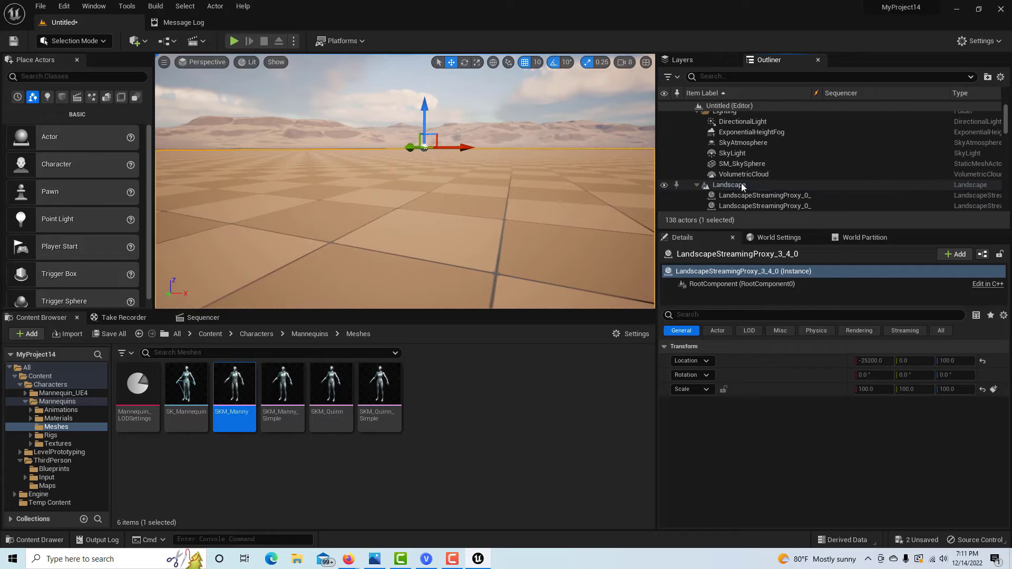
{"action": "left_click", "coordinate": [696, 184]}
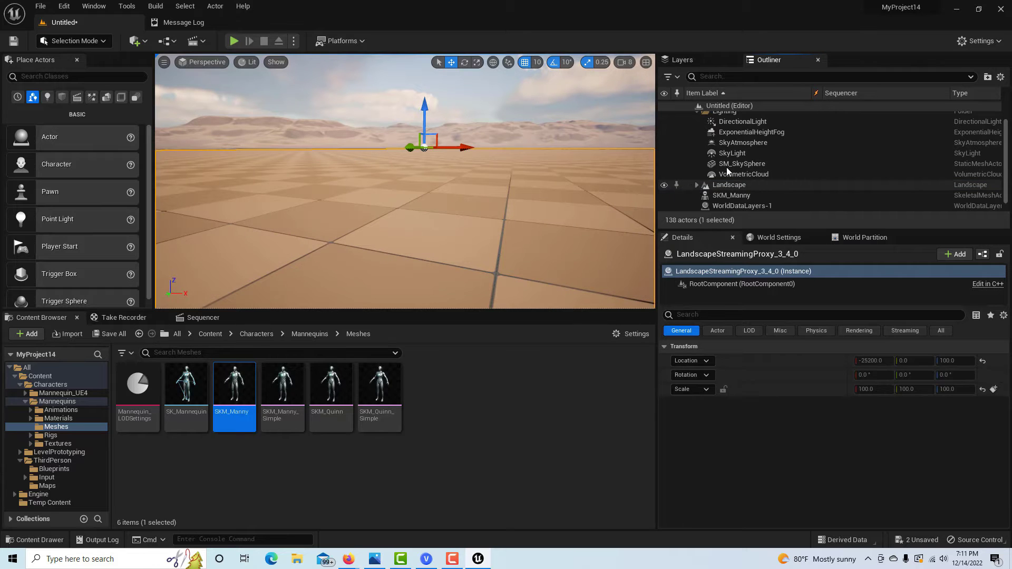
{"action": "left_click", "coordinate": [625, 63]}
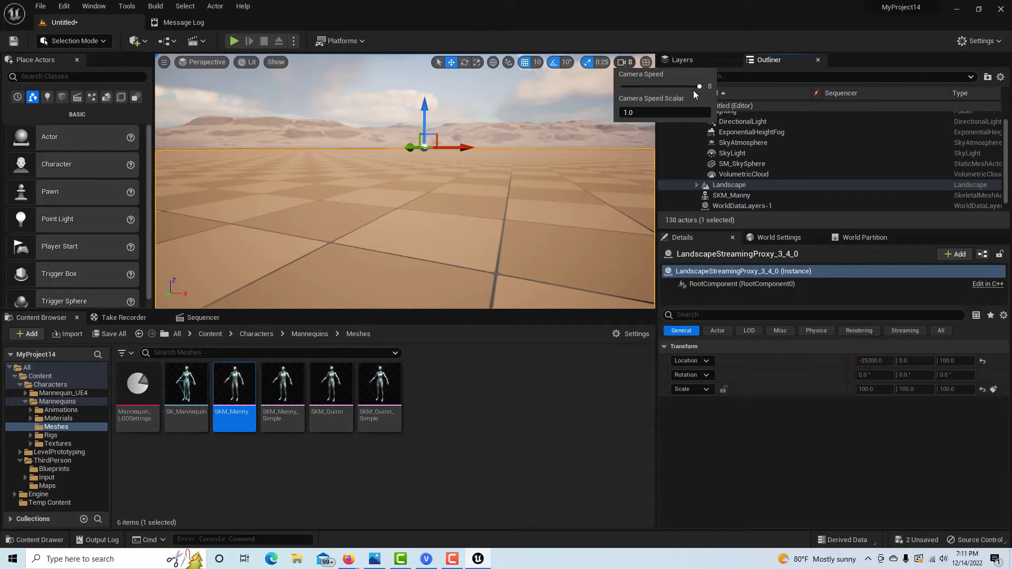
{"action": "left_click_drag", "start_coordinate": [690, 87], "coordinate": [585, 89]}
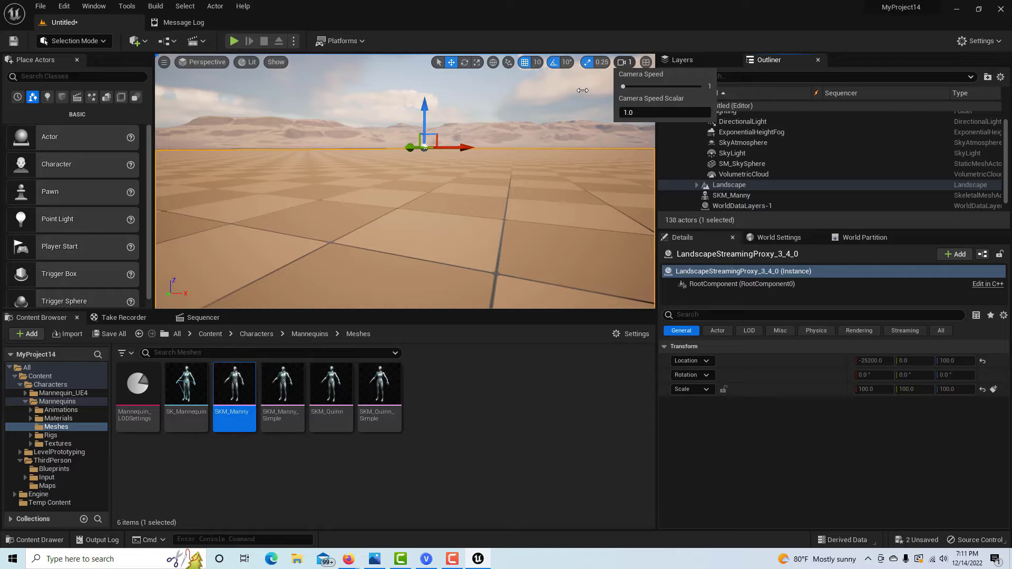
- Select SKM_Manny in the Outliner, frame it in the viewport and orbit to a side view
{"action": "left_click", "coordinate": [837, 150]}
{"action": "left_click", "coordinate": [752, 194]}
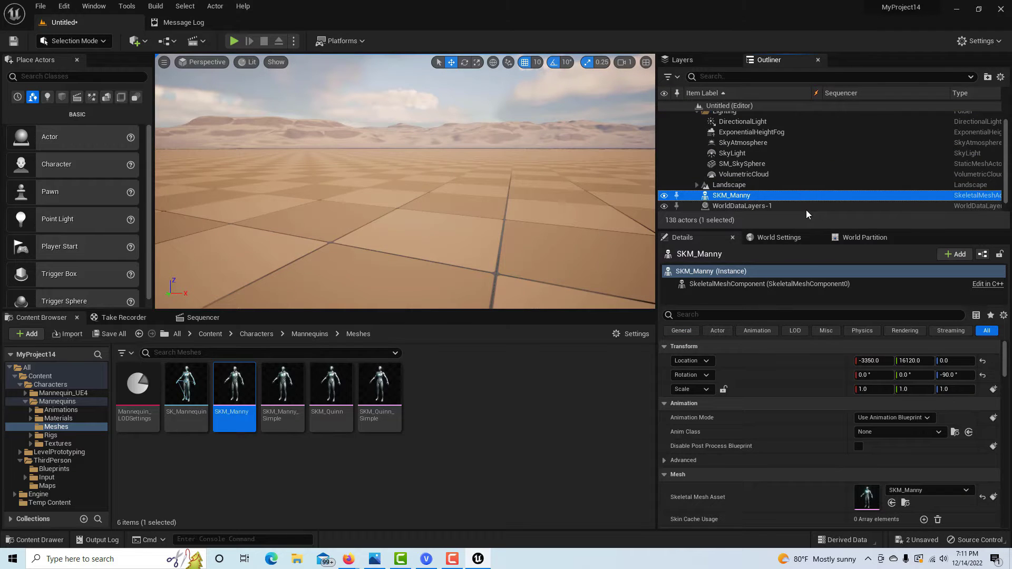
{"action": "key", "text": "f"}
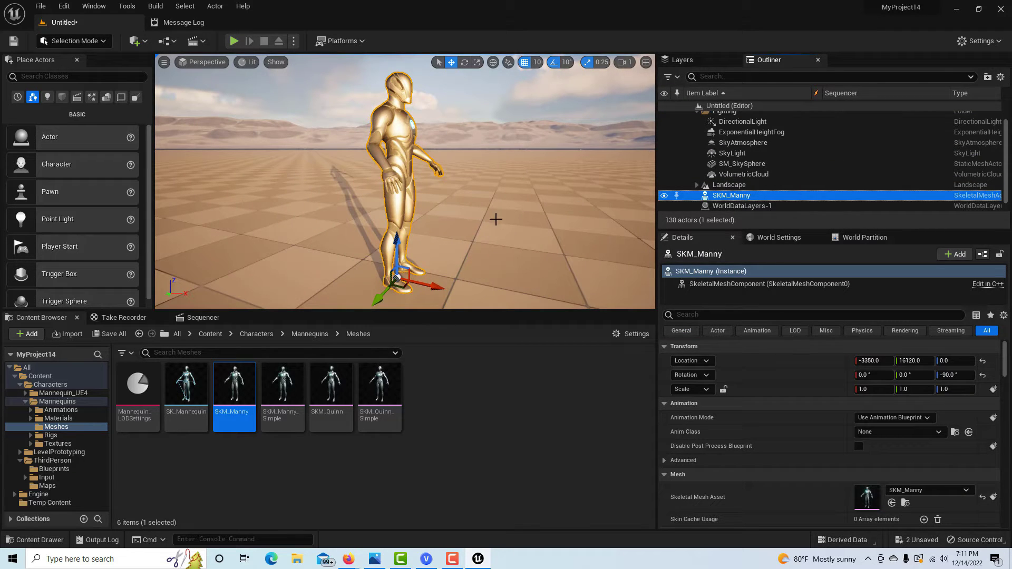
{"action": "left_click_drag", "start_coordinate": [461, 227], "coordinate": [388, 230], "text": "alt"}
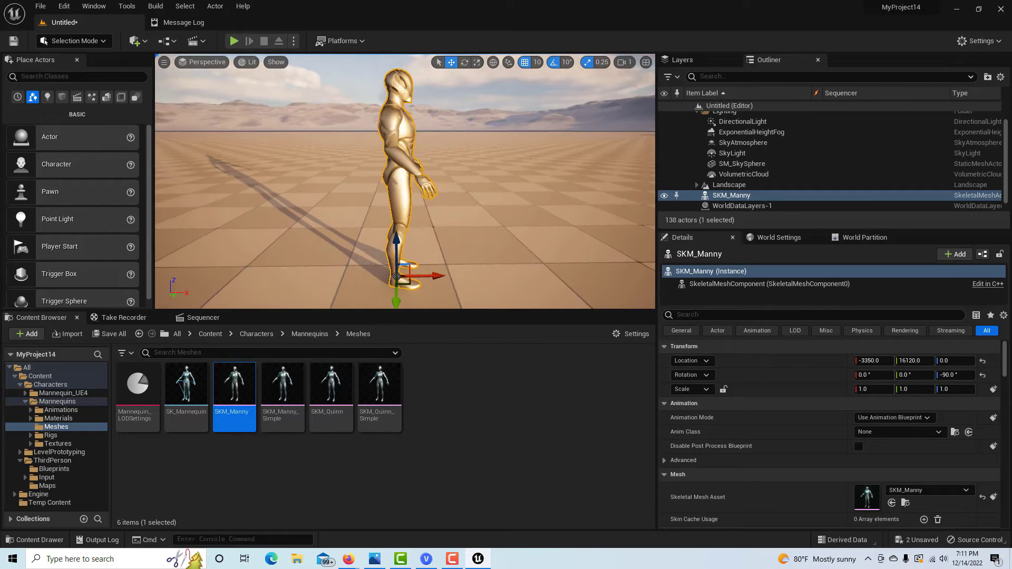
- Shift the view so the whole mannequin stands left of centre in profile, and select SKM_Manny again
{"action": "right_click", "coordinate": [456, 224]}
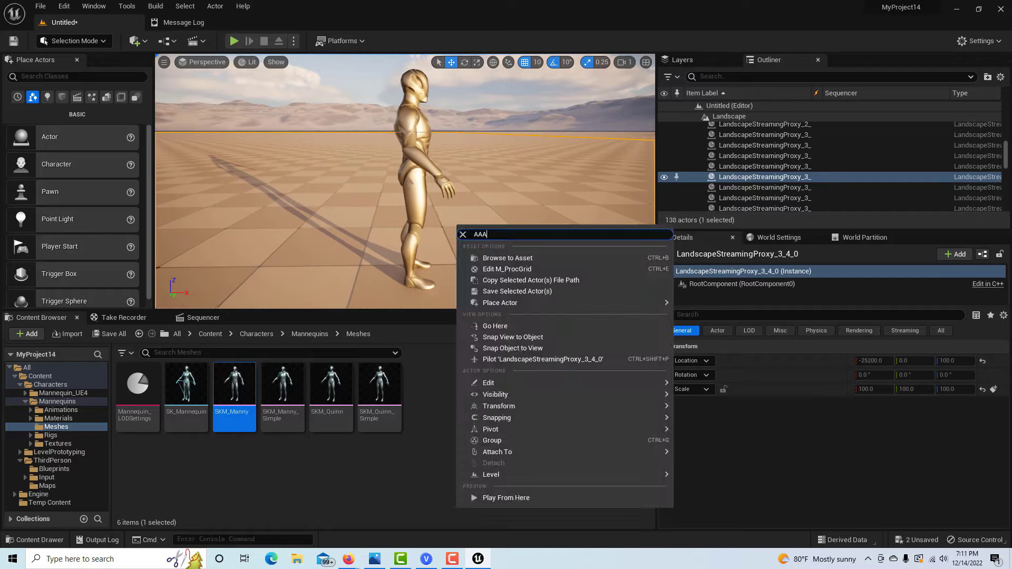
{"action": "left_click", "coordinate": [455, 222]}
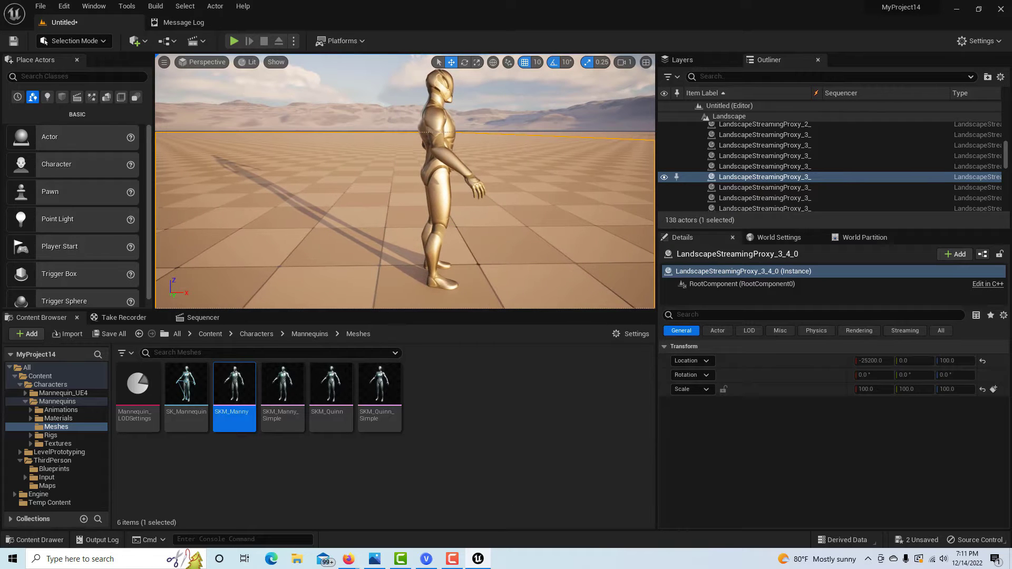
{"action": "right_click_drag", "start_coordinate": [454, 224], "coordinate": [477, 224]}
{"action": "mouse_move", "coordinate": [395, 140]}
{"action": "right_mouse_down"}
{"action": "mouse_move", "coordinate": [385, 140]}
{"action": "mouse_move", "coordinate": [396, 141]}
{"action": "right_mouse_up"}
{"action": "left_click", "coordinate": [339, 165]}
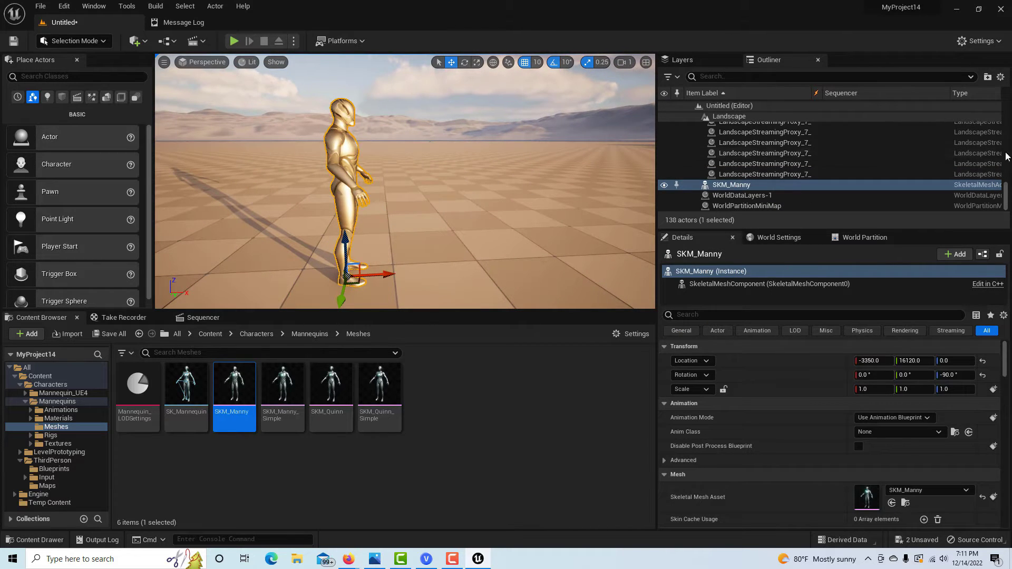
- Collapse the Landscape group in the Outliner to hide its streaming proxies
{"action": "scroll", "coordinate": [823, 159], "scroll_direction": "up", "scroll_amount": 5}
{"action": "scroll", "coordinate": [825, 161], "scroll_direction": "up", "scroll_amount": 8}
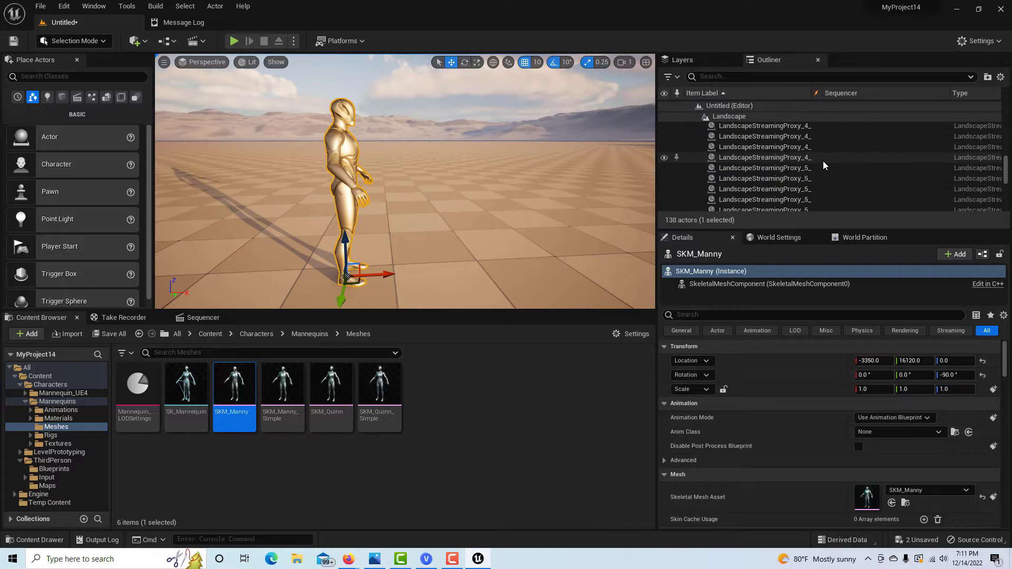
{"action": "scroll", "coordinate": [826, 161], "scroll_direction": "up", "scroll_amount": 6}
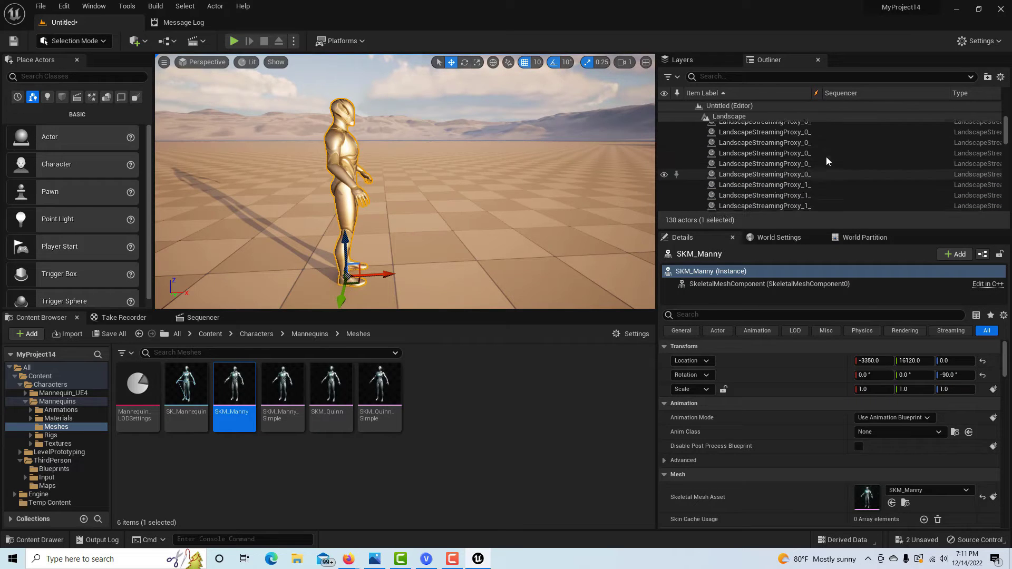
{"action": "left_click", "coordinate": [697, 175]}
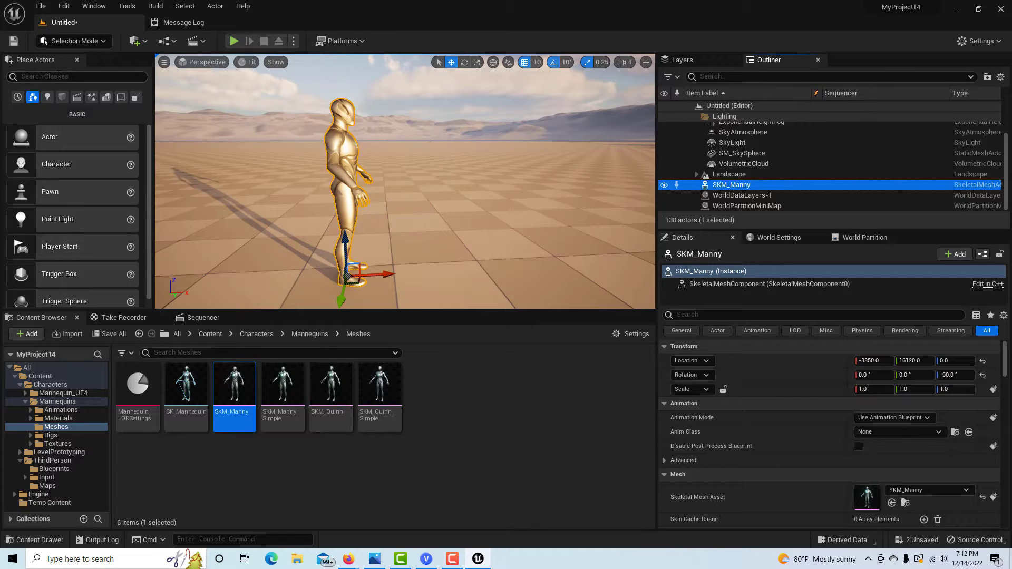
- Place a Cine Camera Actor next to the mannequin and raise it to a Z location of 90
{"action": "left_click", "coordinate": [58, 75]}
{"action": "type", "text": "CINE"}
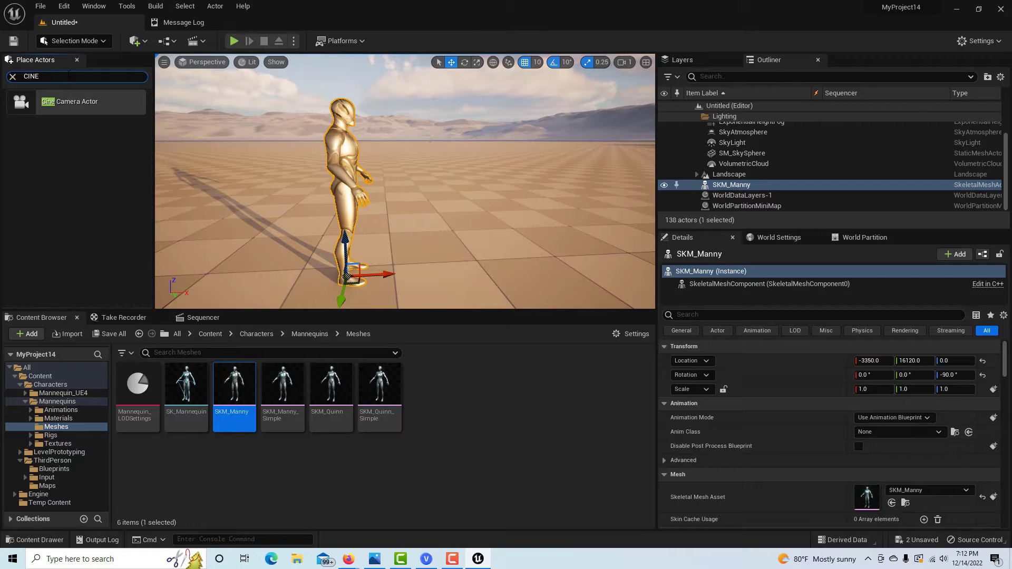
{"action": "left_click_drag", "start_coordinate": [70, 102], "coordinate": [407, 282]}
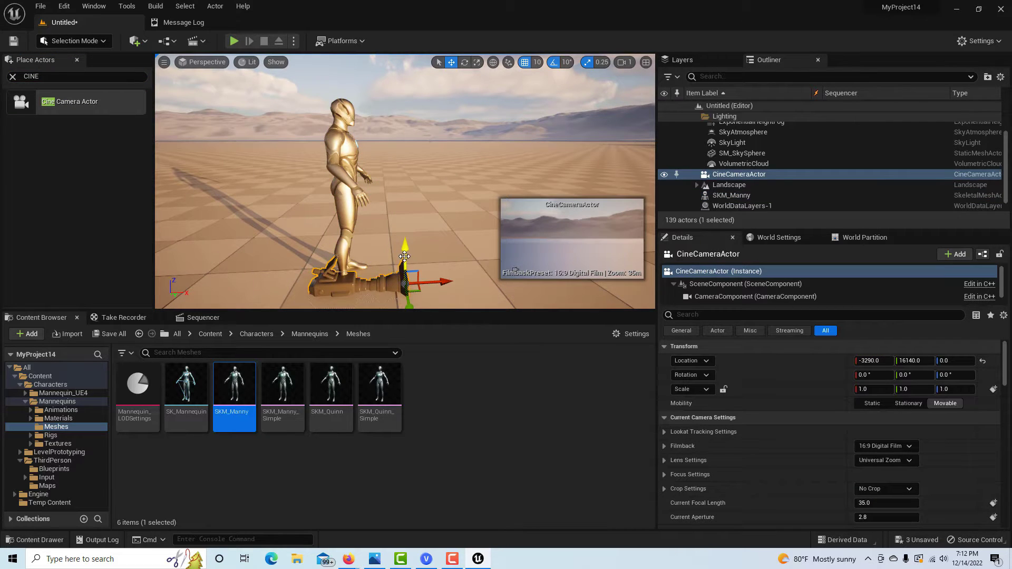
{"action": "left_click_drag", "start_coordinate": [403, 230], "coordinate": [398, 168]}
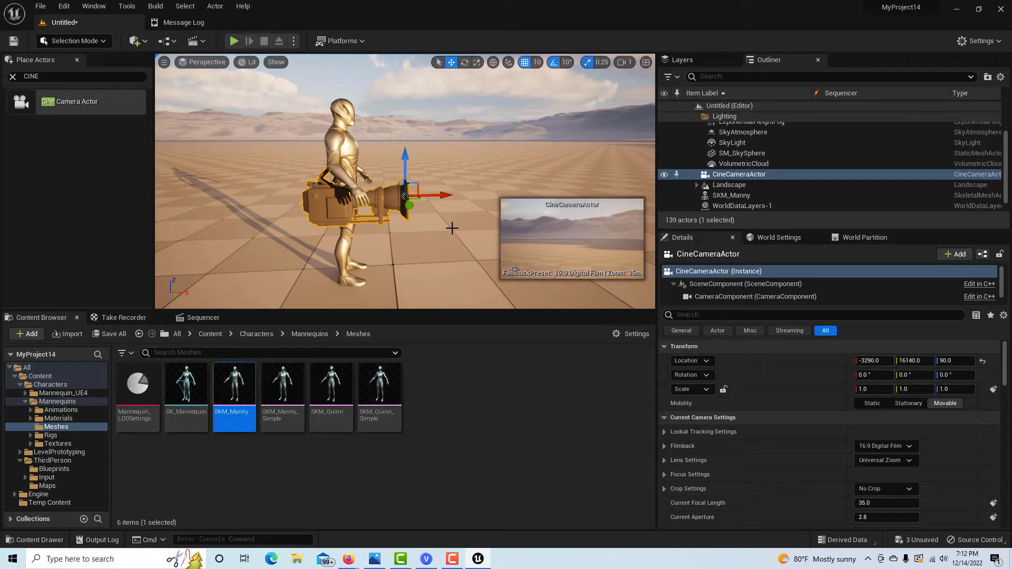
- Set the Z rotation of CineCameraActor to -90°
{"action": "scroll", "coordinate": [428, 201], "scroll_direction": "down", "scroll_amount": 2}
{"action": "scroll", "coordinate": [428, 201], "scroll_direction": "down", "scroll_amount": 2}
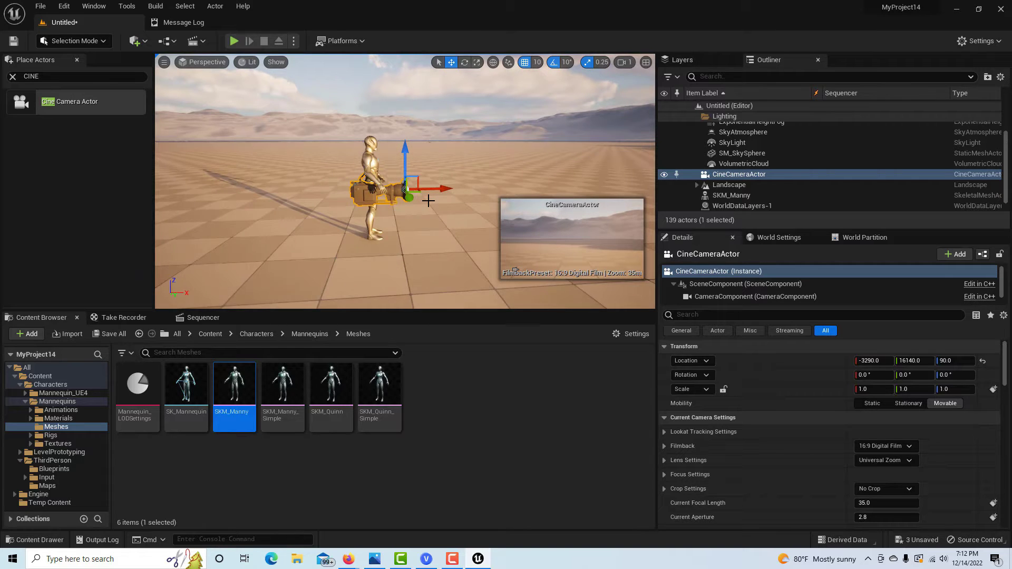
{"action": "scroll", "coordinate": [428, 201], "scroll_direction": "up", "scroll_amount": 1}
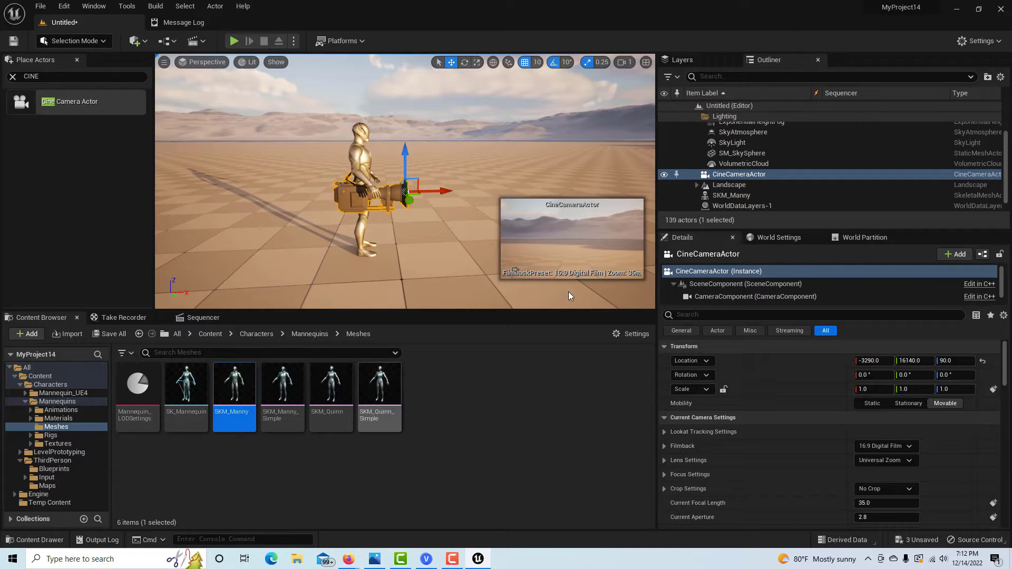
{"action": "left_click", "coordinate": [957, 376]}
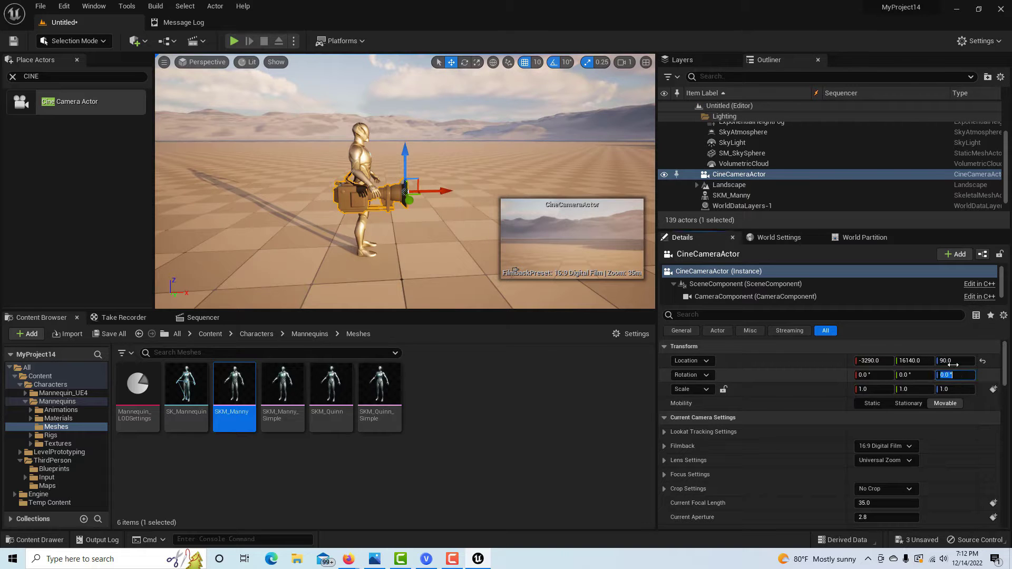
{"action": "type", "text": "-90"}
{"action": "key", "text": "Return"}
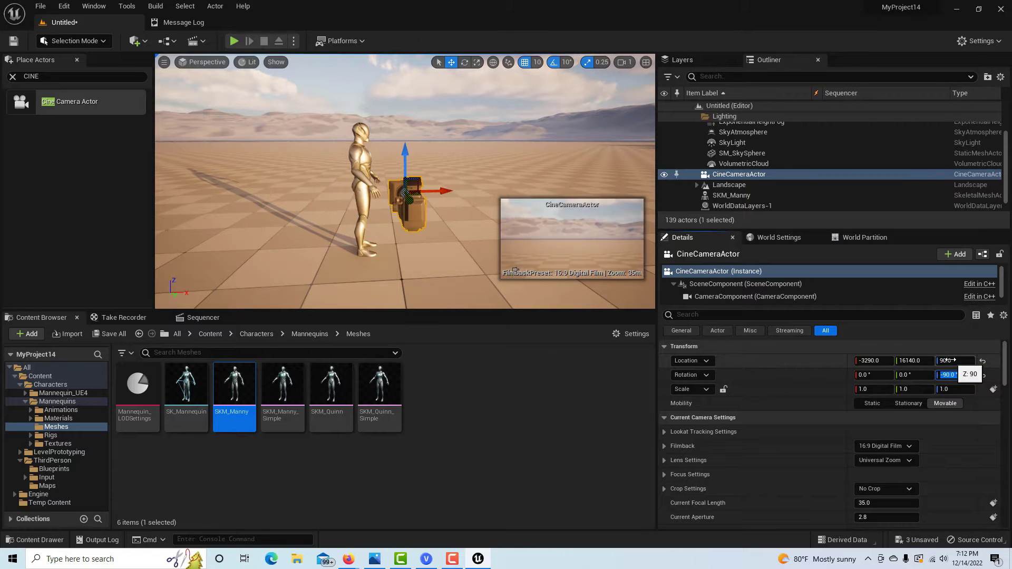
- Move CineCameraActor to location X -3275, Y 16675, Z 106 so its preview shows the mannequin left of centre
{"action": "left_click_drag", "start_coordinate": [452, 188], "coordinate": [405, 192]}
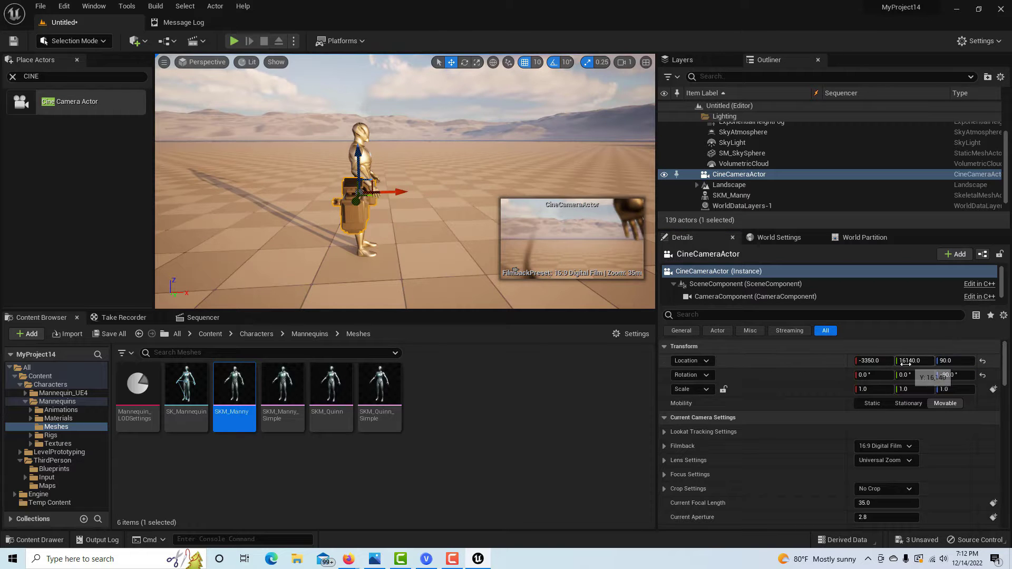
{"action": "left_click_drag", "start_coordinate": [915, 361], "coordinate": [991, 360]}
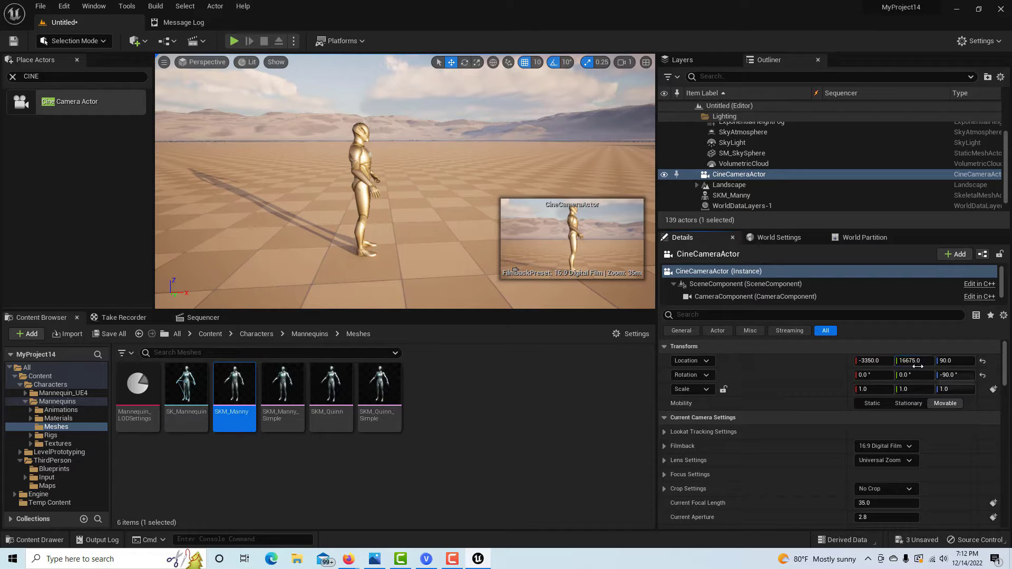
{"action": "left_click_drag", "start_coordinate": [870, 360], "coordinate": [969, 363]}
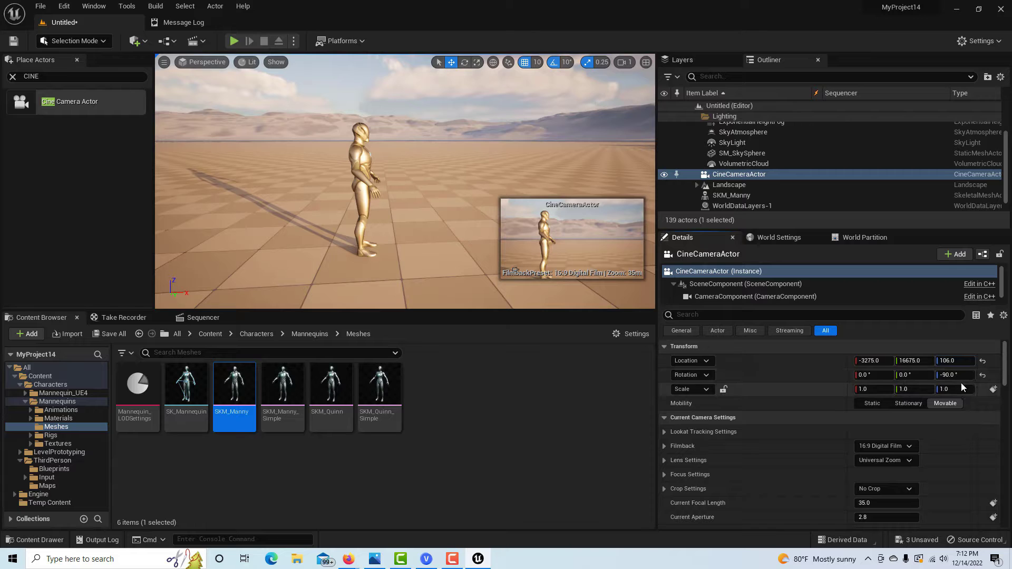
- Set the Current Aperture of CineCameraActor to 22
{"action": "left_click", "coordinate": [886, 517]}
{"action": "type", "text": "22"}
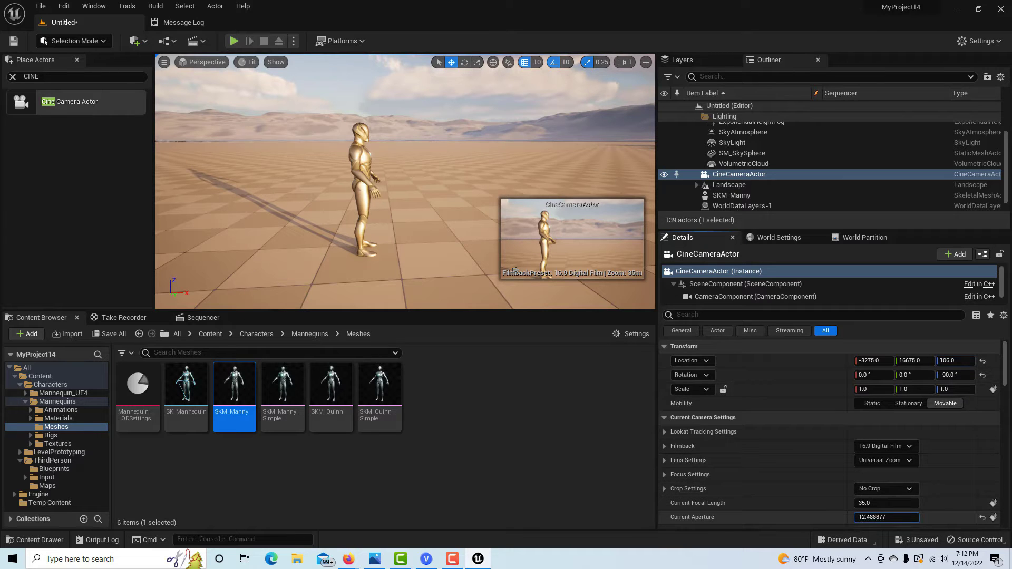
{"action": "key", "text": "Return"}
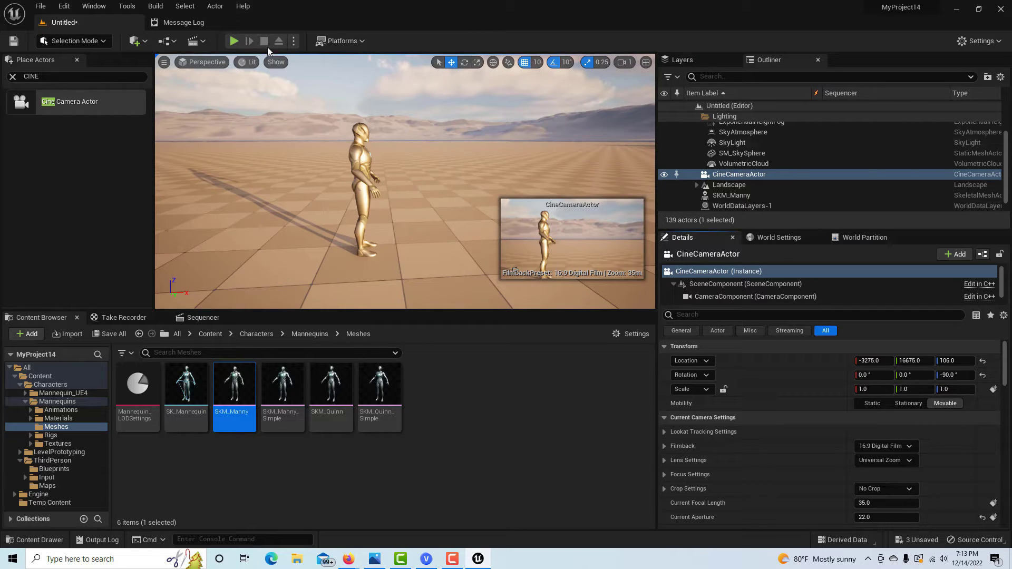
- Clear the class search, place an empty Actor by the mannequin's upper body and move it to X -3350, Y 16027, Z 140
{"action": "left_click", "coordinate": [59, 76]}
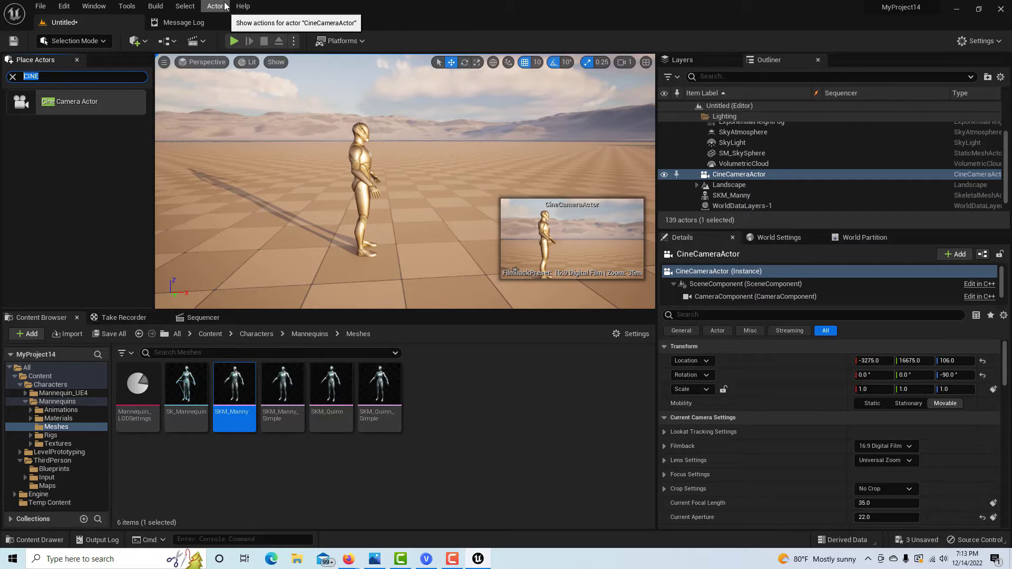
{"action": "key", "text": "BackSpace"}
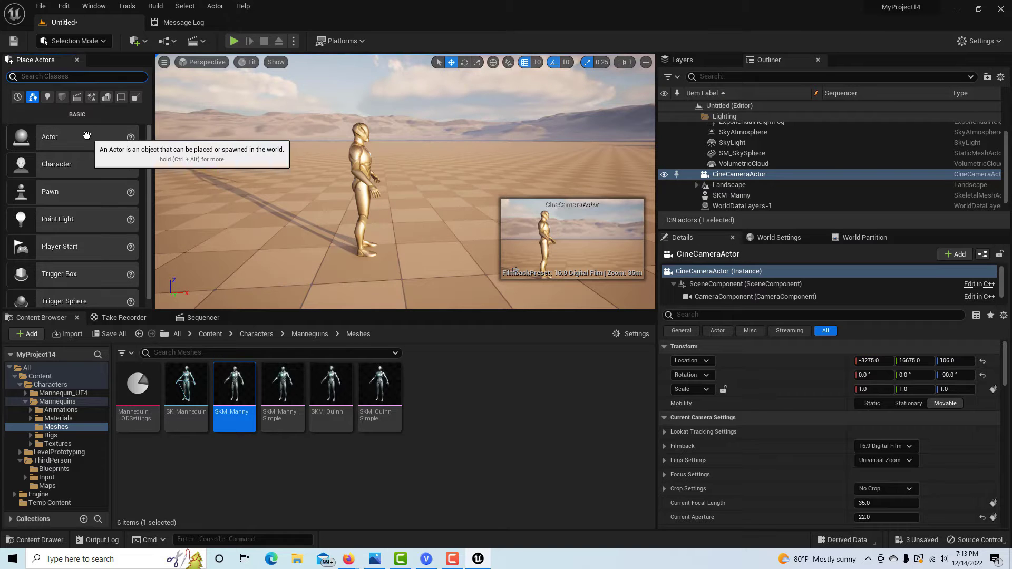
{"action": "left_click_drag", "start_coordinate": [85, 137], "coordinate": [354, 131]}
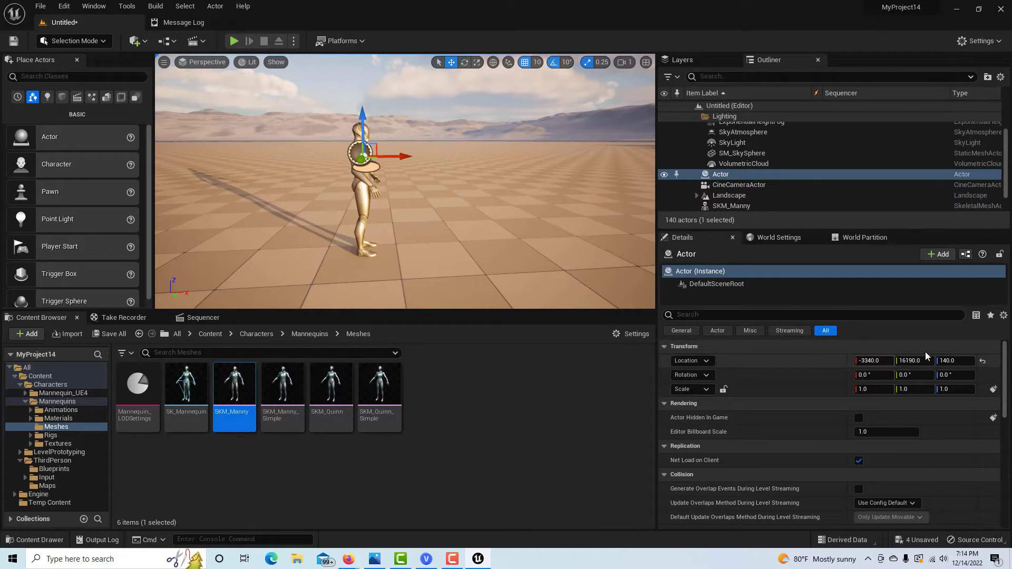
{"action": "left_click_drag", "start_coordinate": [914, 360], "coordinate": [889, 359]}
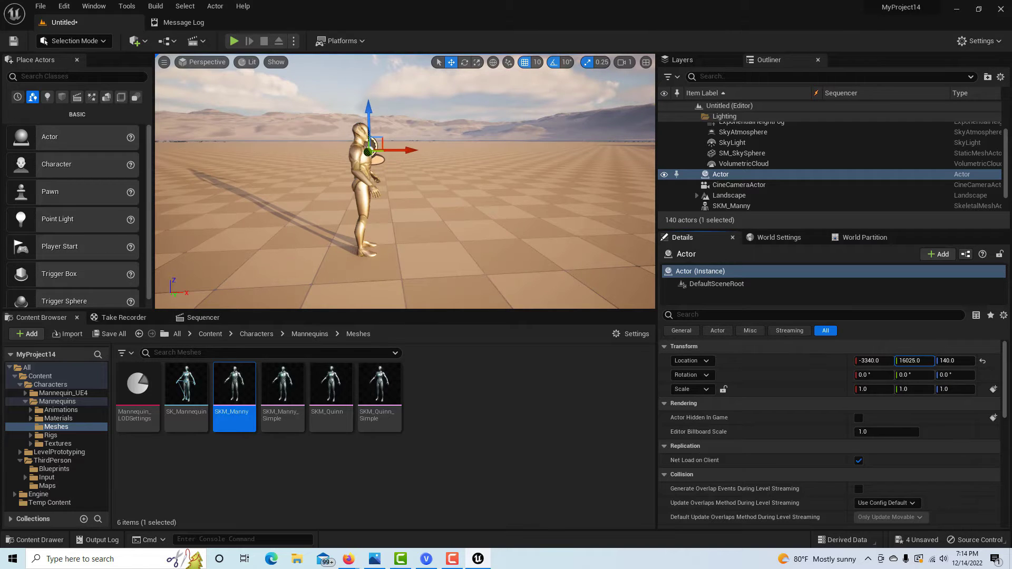
{"action": "left_click_drag", "start_coordinate": [409, 151], "coordinate": [402, 151]}
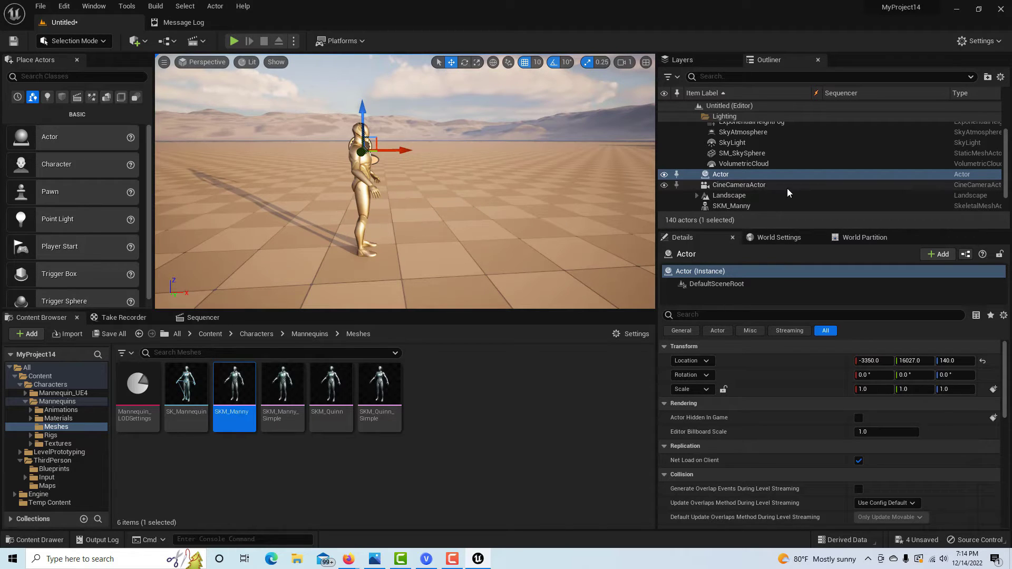
{"action": "scroll", "coordinate": [785, 186], "scroll_direction": "down", "scroll_amount": 1}
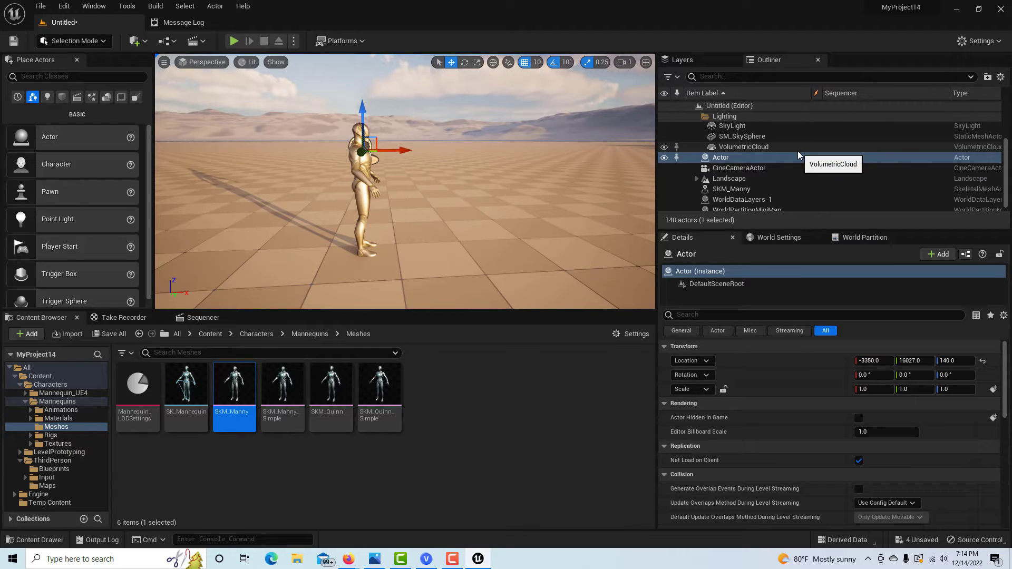
{"action": "left_click", "coordinate": [741, 172]}
{"action": "left_click_drag", "start_coordinate": [740, 172], "coordinate": [742, 188]}
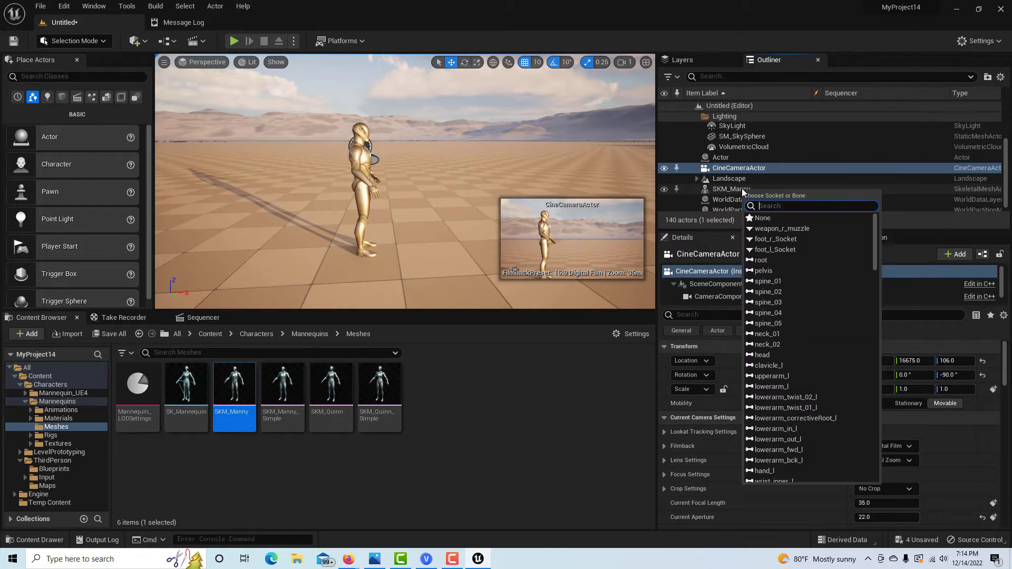
{"action": "left_click", "coordinate": [840, 177]}
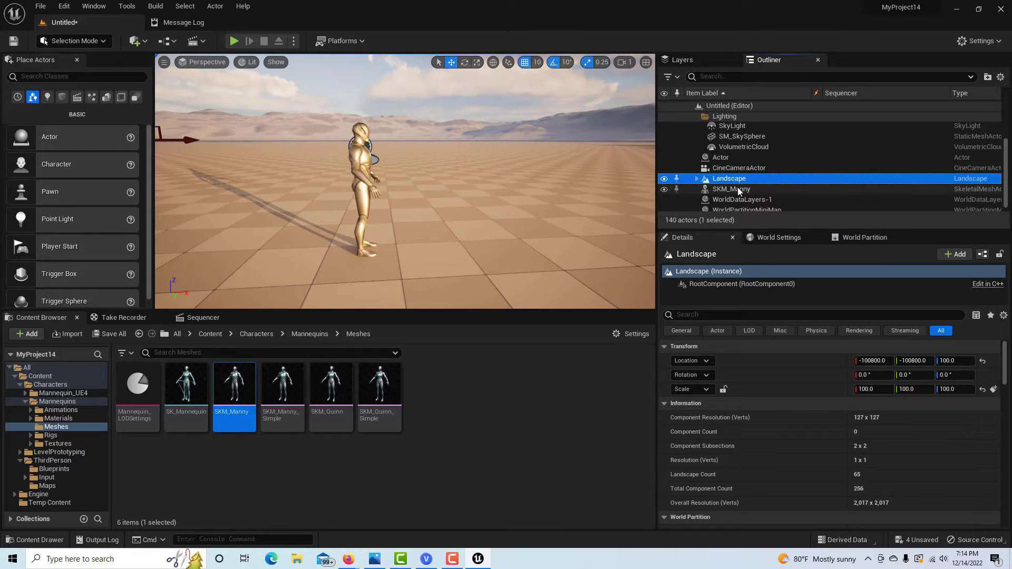
- Attach SKM_Manny and CineCameraActor to the empty Actor in the Outliner, and select that parent Actor
{"action": "left_click_drag", "start_coordinate": [738, 190], "coordinate": [720, 156]}
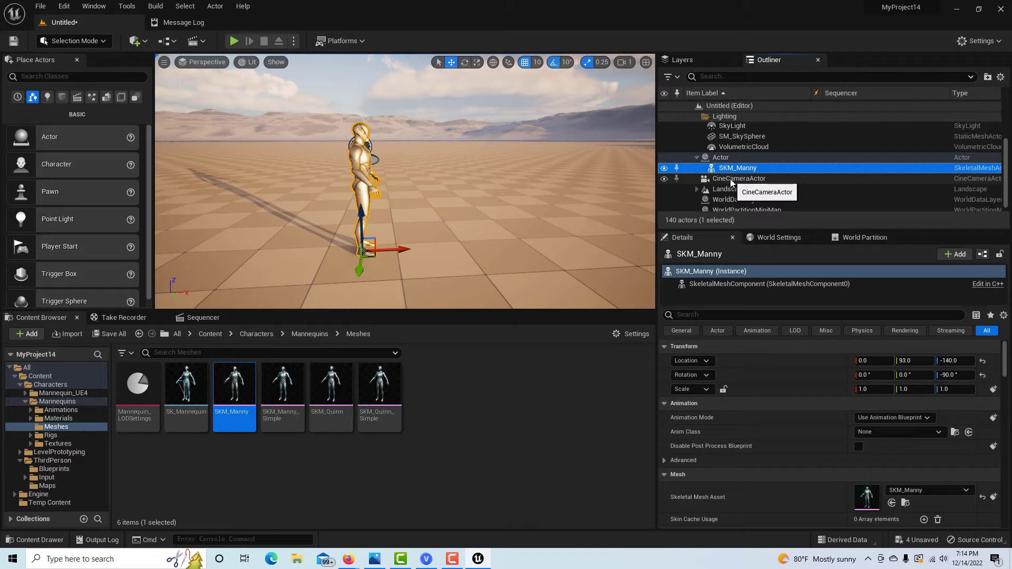
{"action": "left_click", "coordinate": [730, 179]}
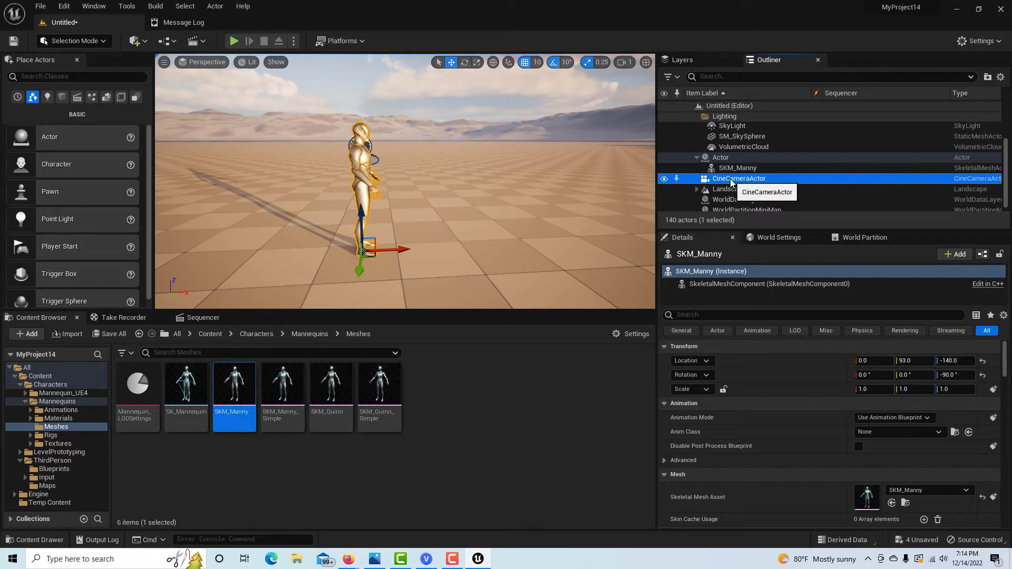
{"action": "left_click_drag", "start_coordinate": [731, 179], "coordinate": [723, 157]}
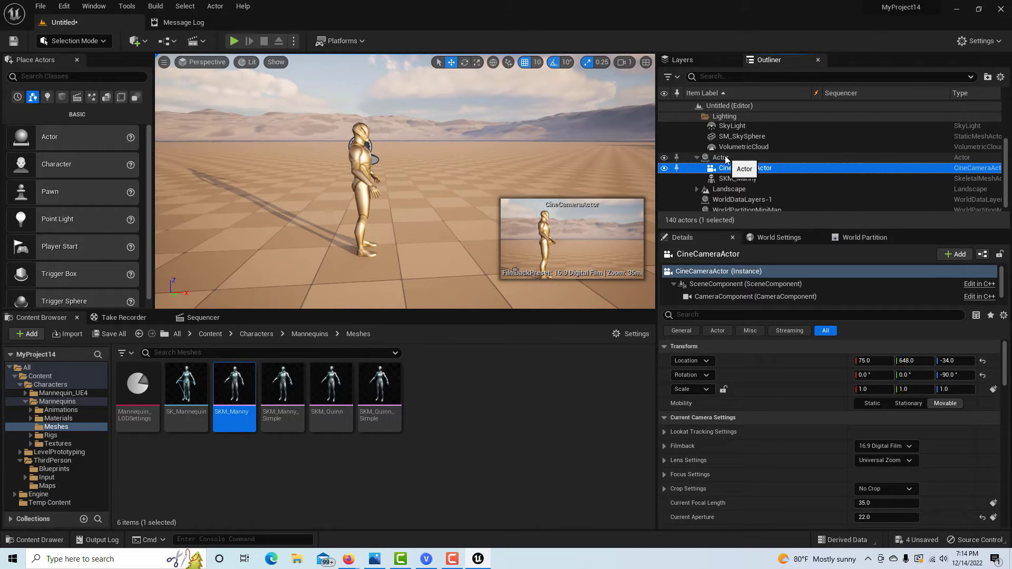
{"action": "left_click", "coordinate": [724, 158]}
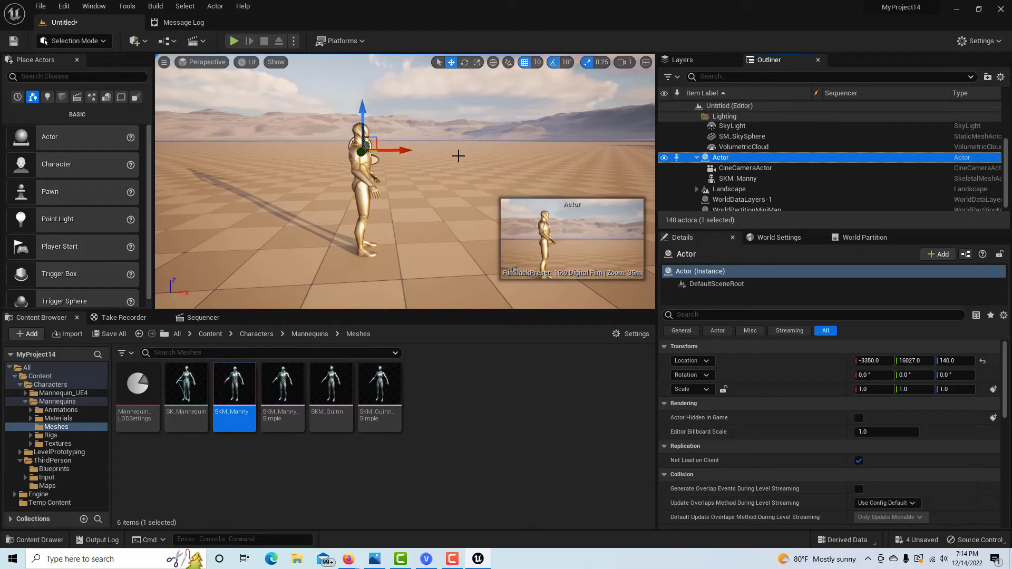
- Switch to the Sequencer and look over the track types that can be added to the empty sequence
{"action": "left_click", "coordinate": [742, 169]}
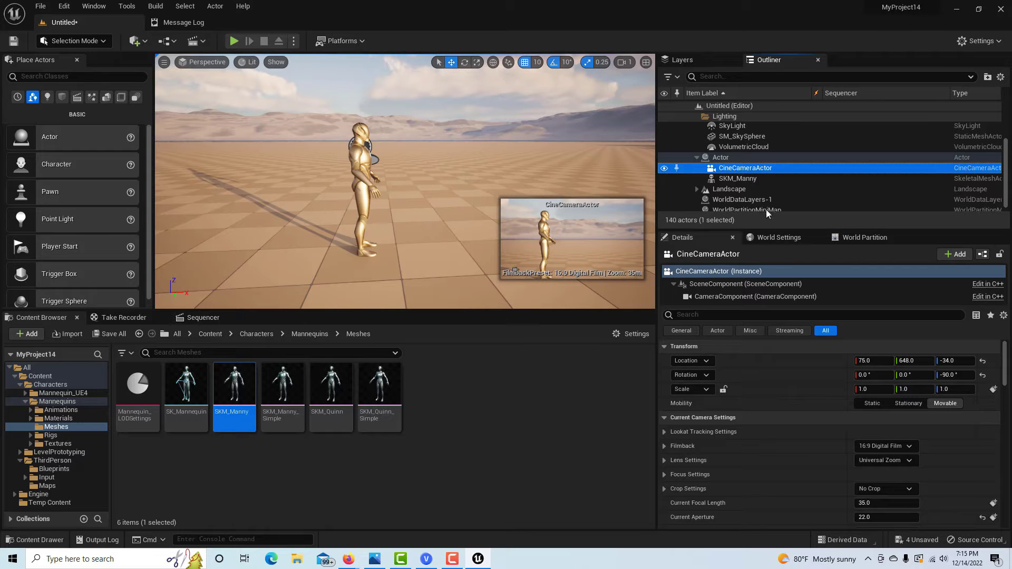
{"action": "left_click", "coordinate": [739, 189]}
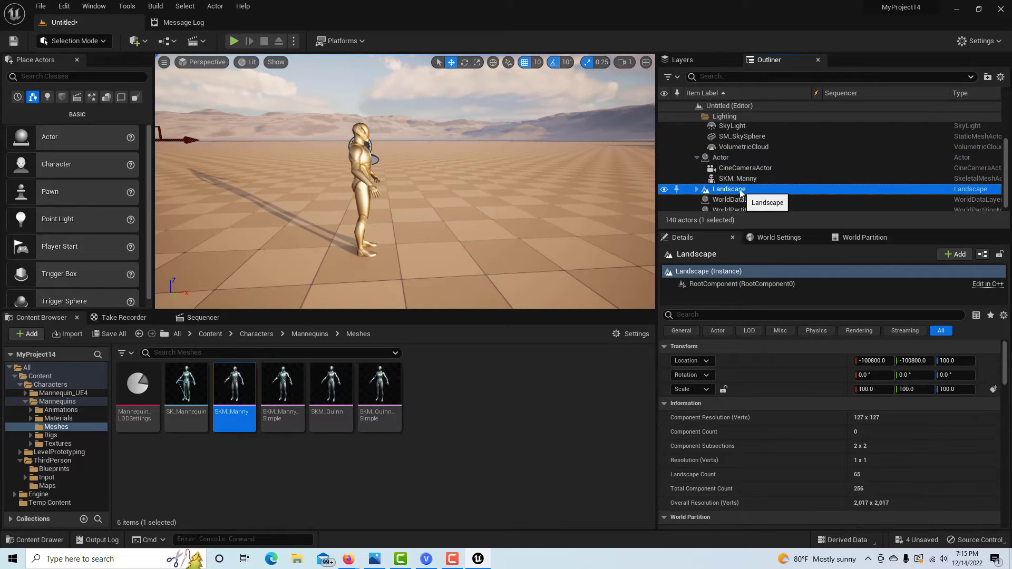
{"action": "left_click", "coordinate": [197, 319]}
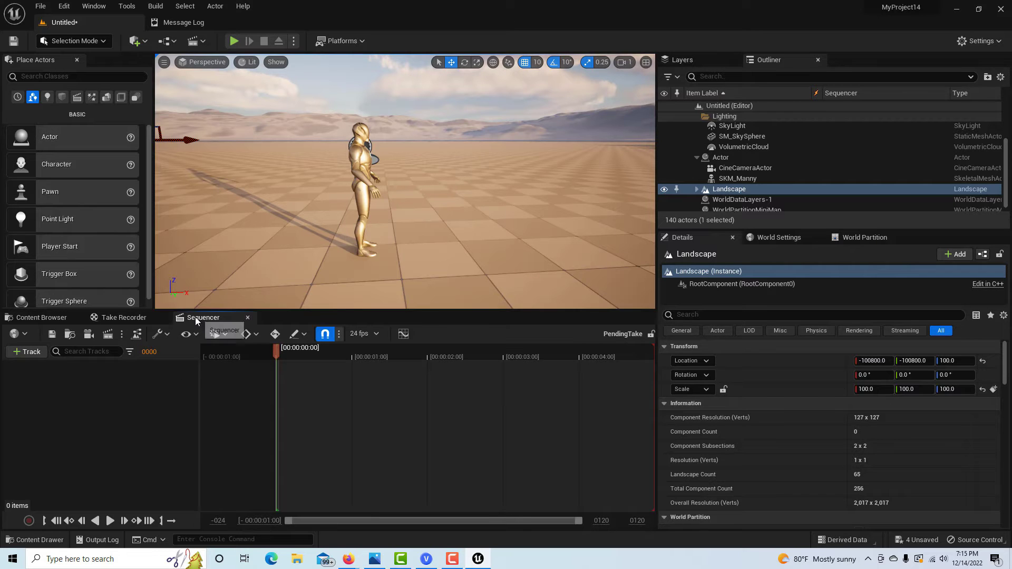
{"action": "right_click", "coordinate": [97, 389]}
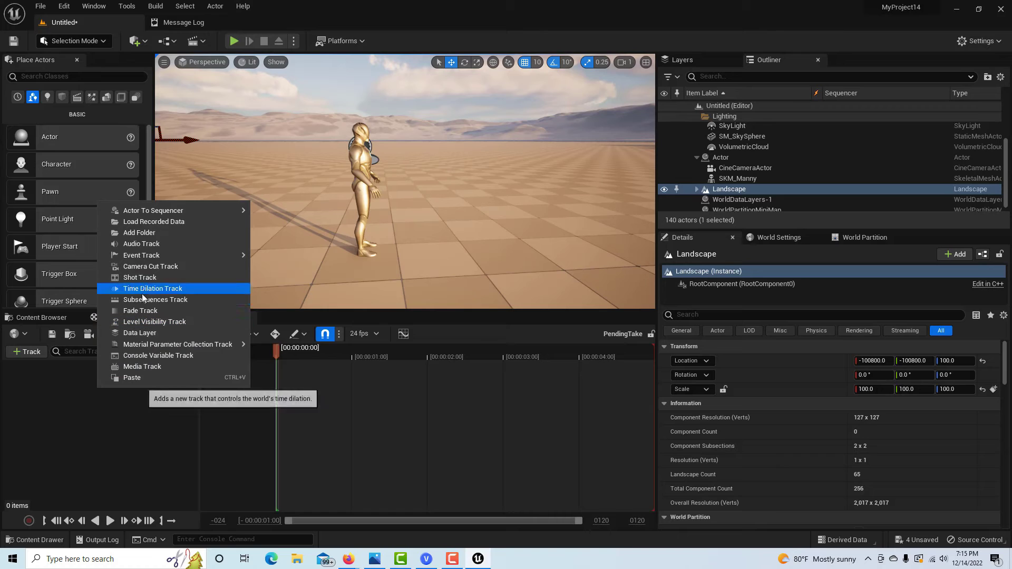
{"action": "left_click", "coordinate": [70, 420]}
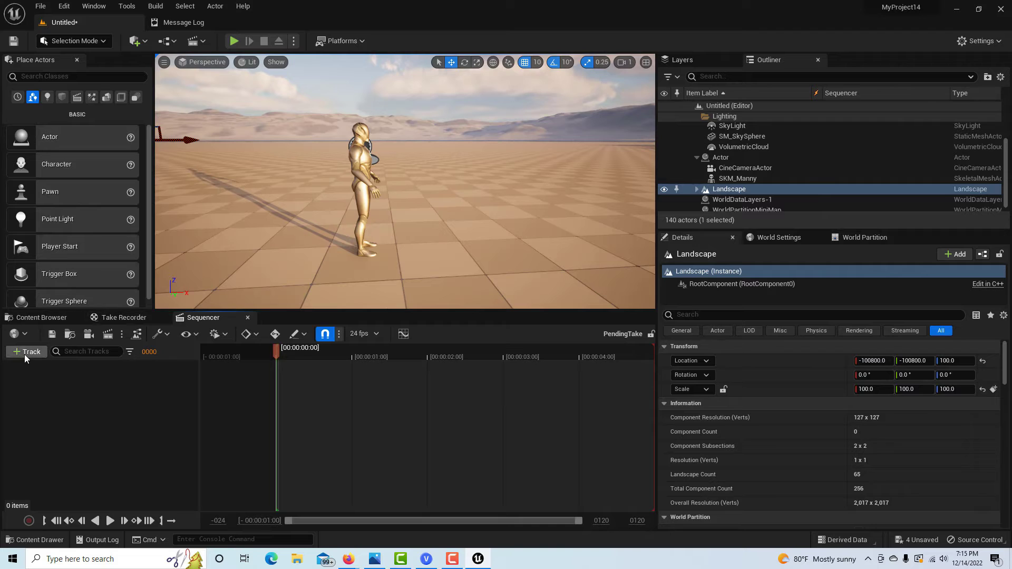
- Select the parent Actor in the Outliner and keep its group expanded with the camera and mannequin listed
{"action": "left_click", "coordinate": [697, 158]}
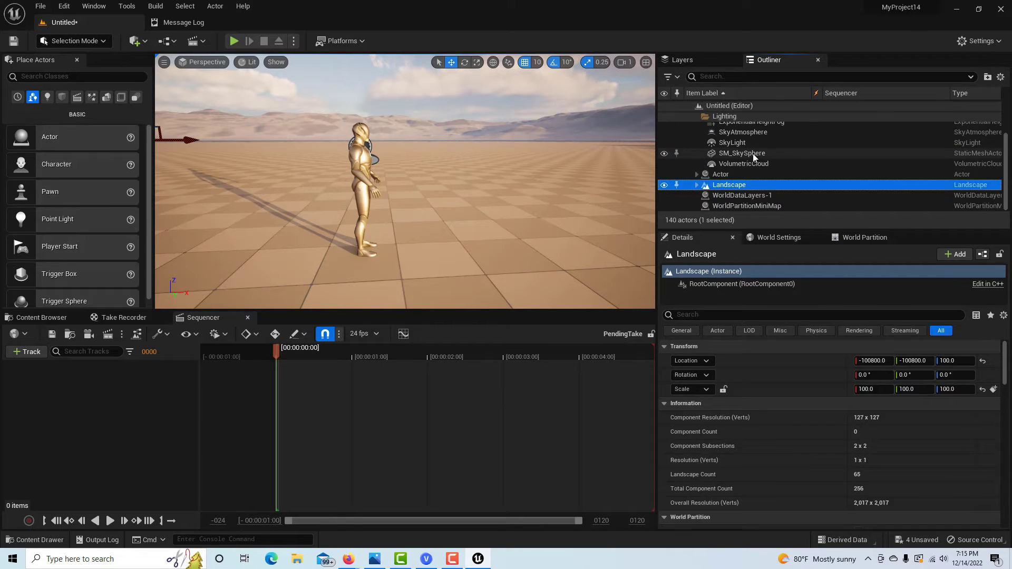
{"action": "left_click", "coordinate": [718, 175]}
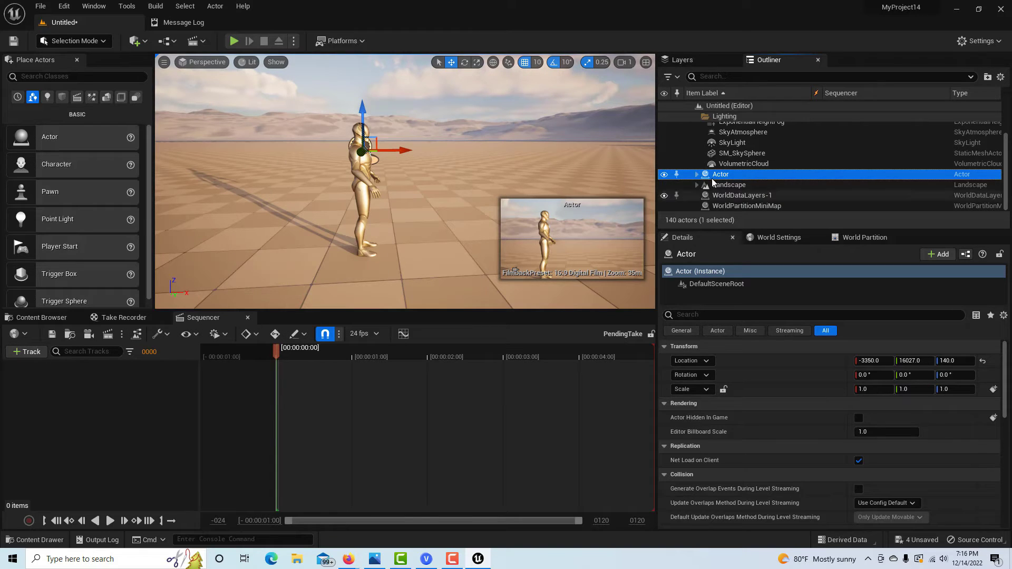
{"action": "left_click", "coordinate": [697, 175]}
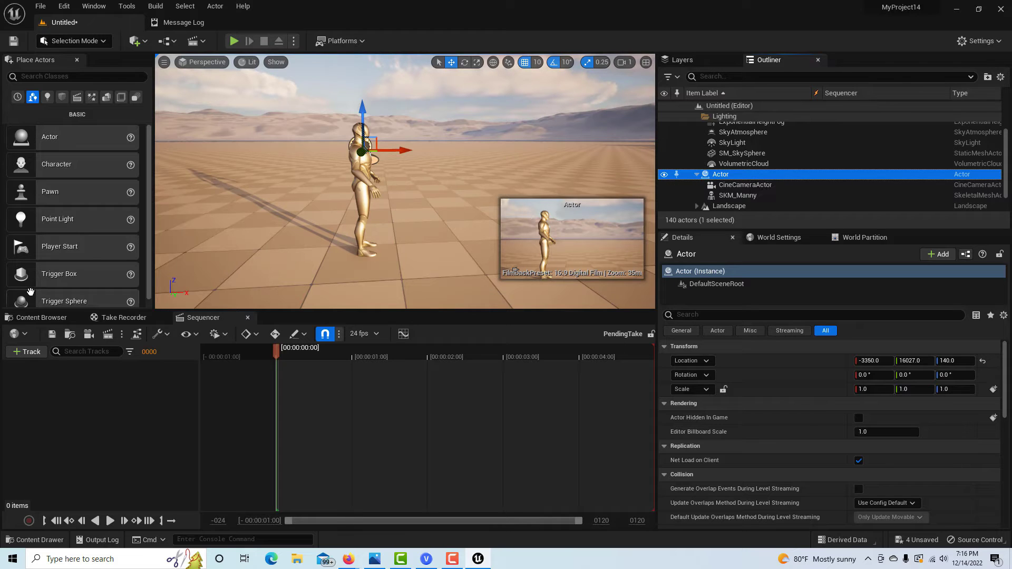
- Add the selected parent Actor and its SKM_Manny mannequin to the sequence, and bring the Outliner back into view
{"action": "left_click", "coordinate": [24, 352]}
{"action": "mouse_move", "coordinate": [68, 369]}
{"action": "left_click", "coordinate": [193, 371]}
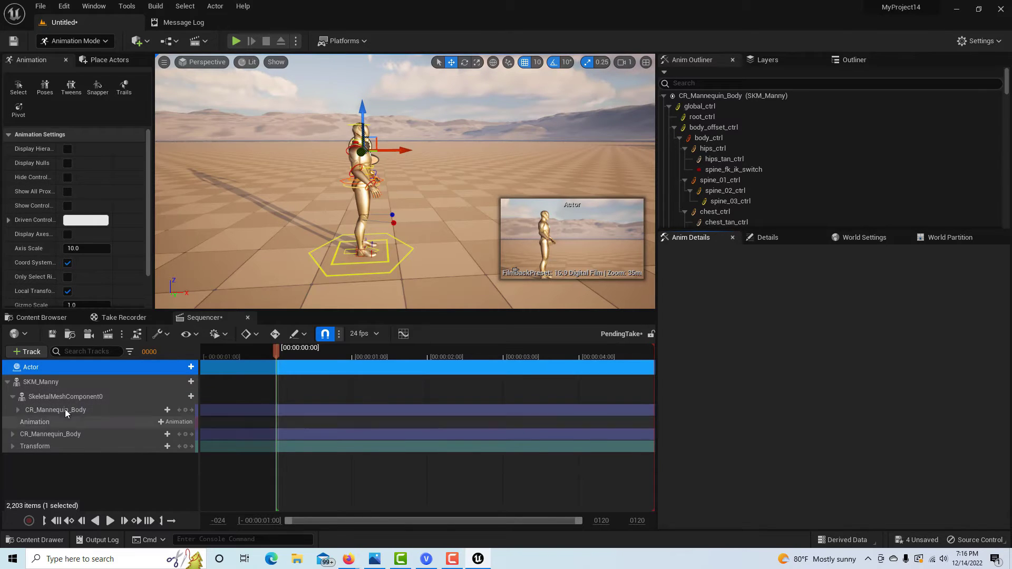
{"action": "left_click", "coordinate": [856, 61]}
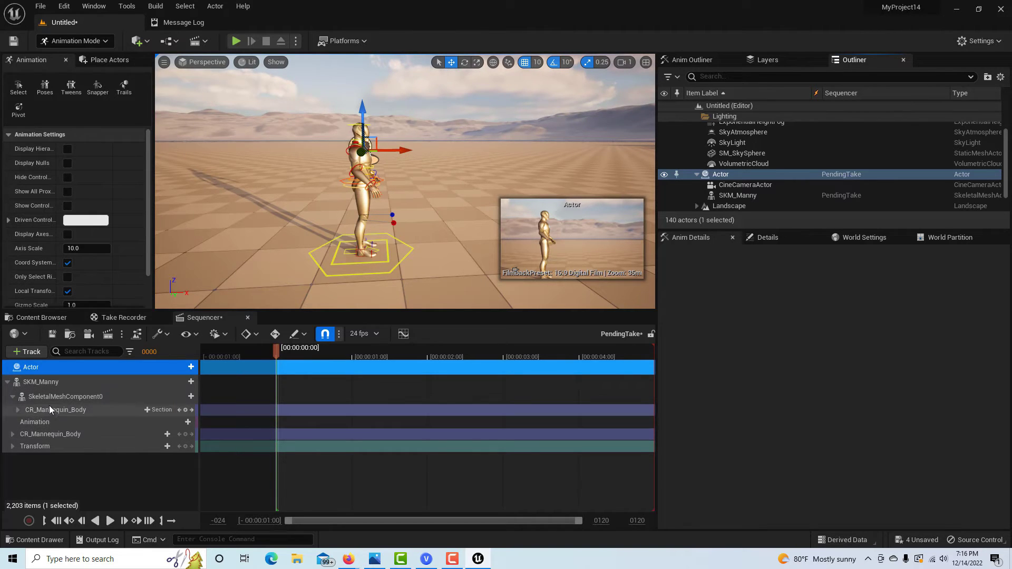
- Delete both CR_Mannequin_Body control rig tracks from SKM_Manny in the sequence
{"action": "left_click", "coordinate": [51, 434]}
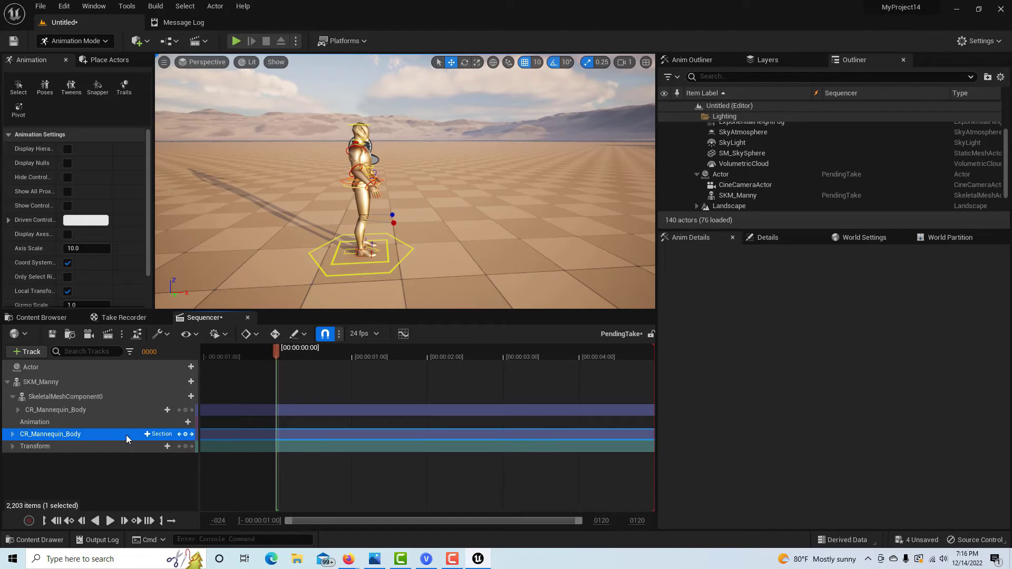
{"action": "key", "text": "Delete"}
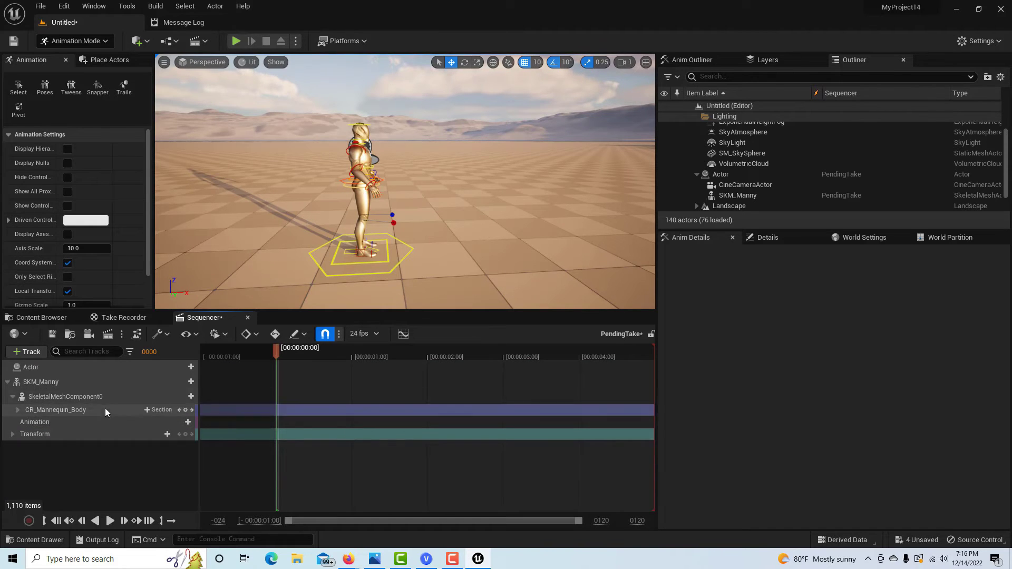
{"action": "left_click", "coordinate": [78, 411]}
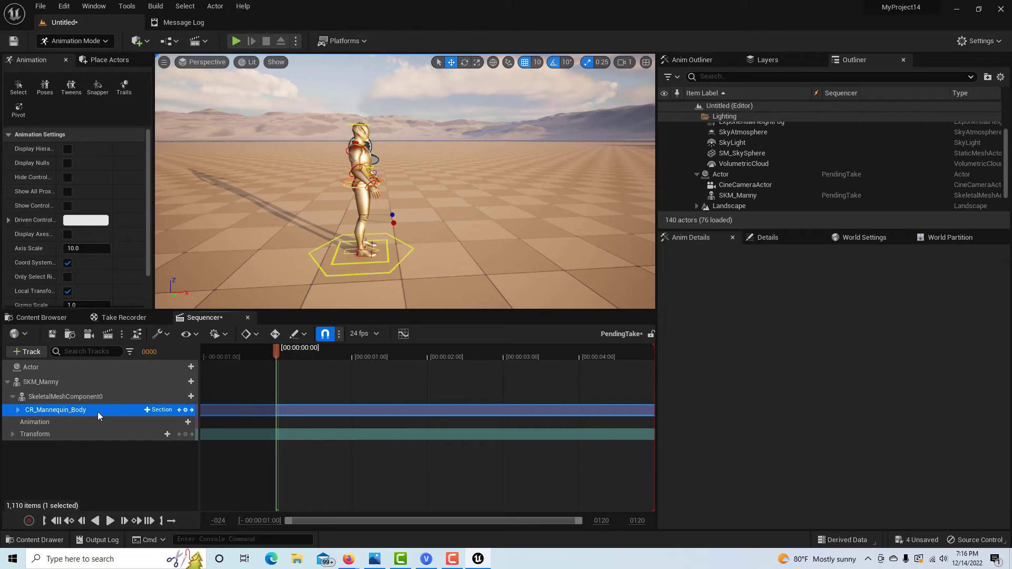
{"action": "key", "text": "Delete"}
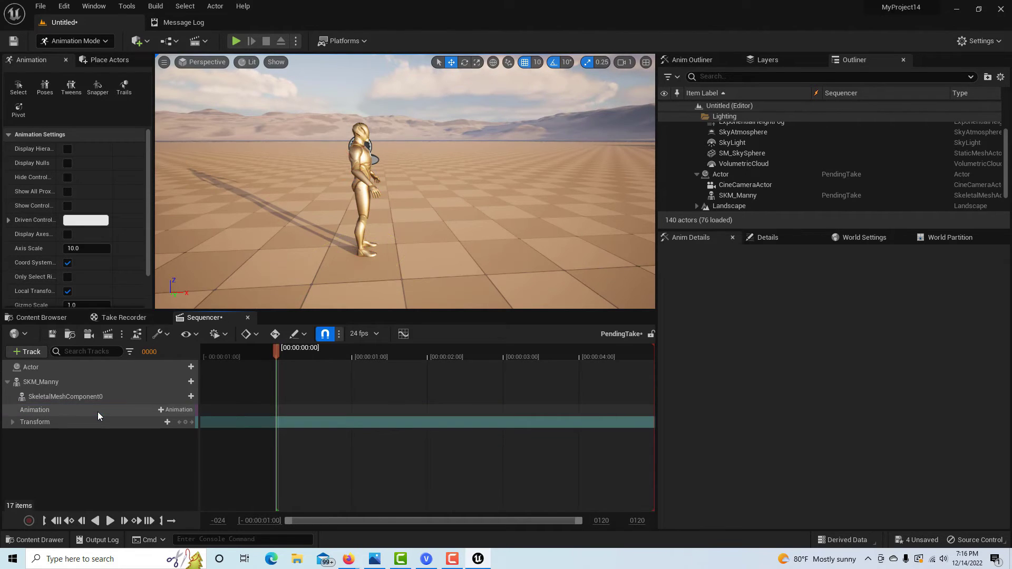
- Search the animations for RUN and add MM_Run_Fwd to SKM_Manny's Animation track
{"action": "left_click", "coordinate": [164, 410]}
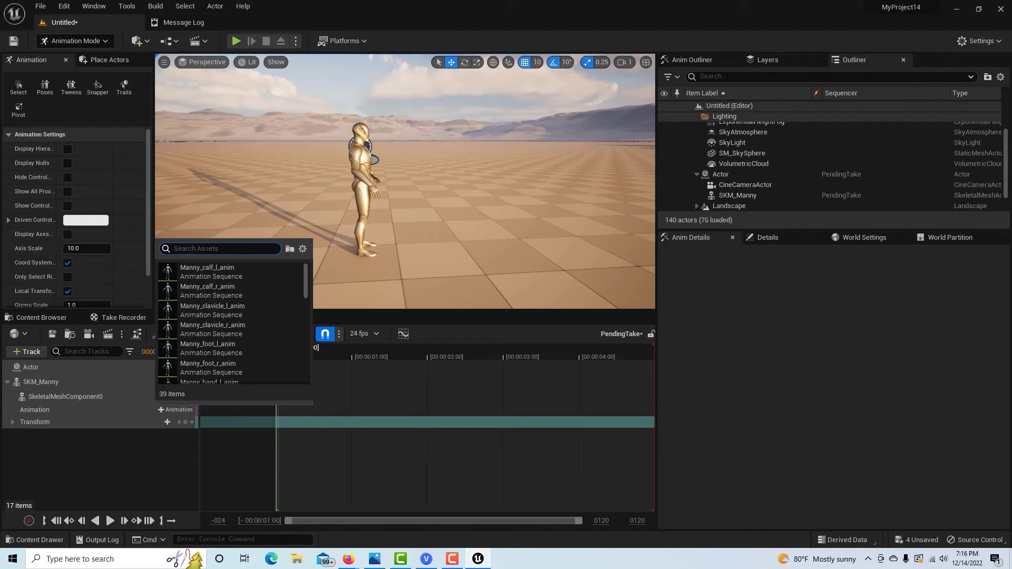
{"action": "type", "text": "RUN"}
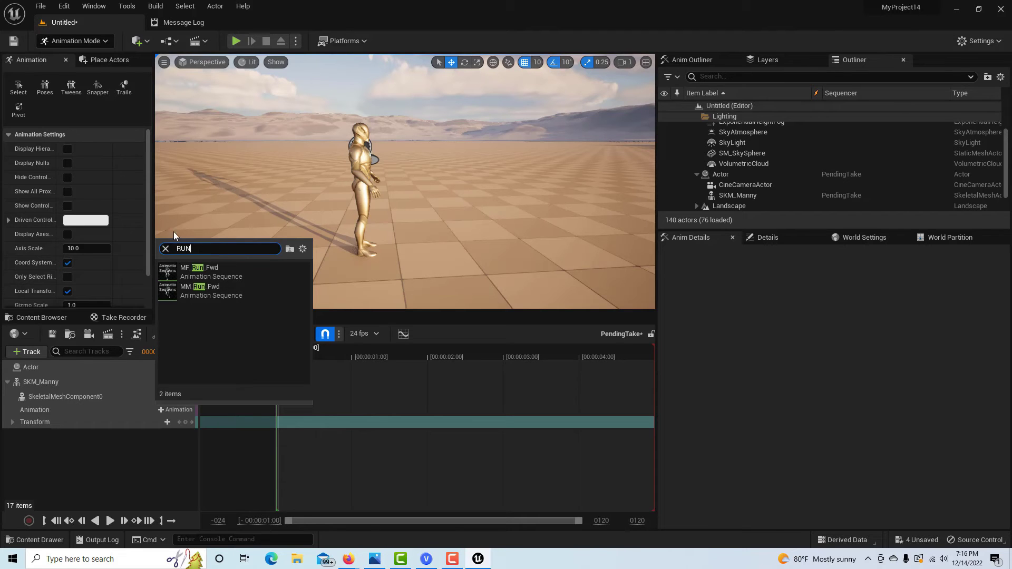
{"action": "left_click", "coordinate": [211, 288]}
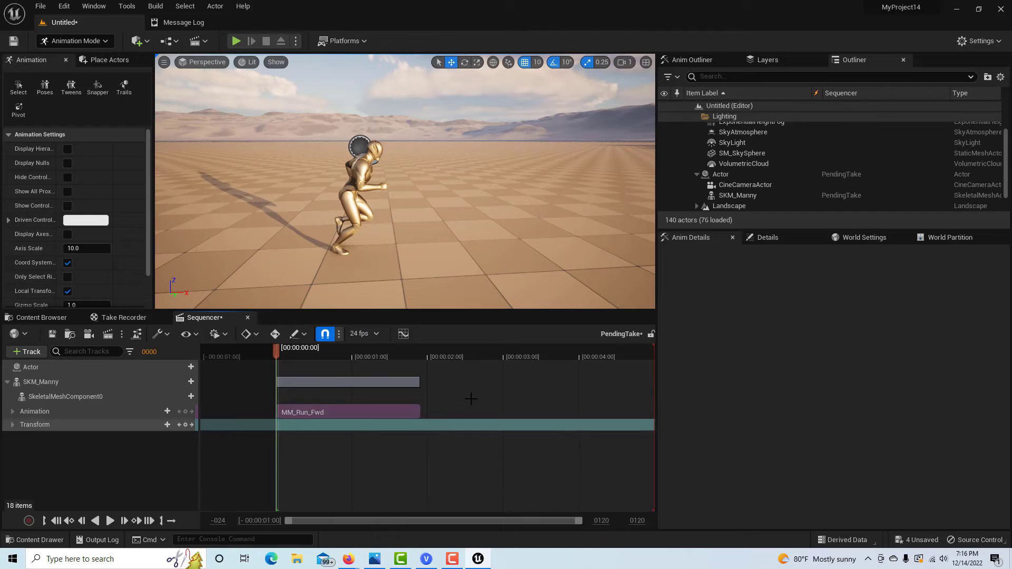
- Set the timeline's working range end to frame 500 and extend the playback end to about 00:00:10:06
{"action": "left_click", "coordinate": [637, 521]}
{"action": "type", "text": "500"}
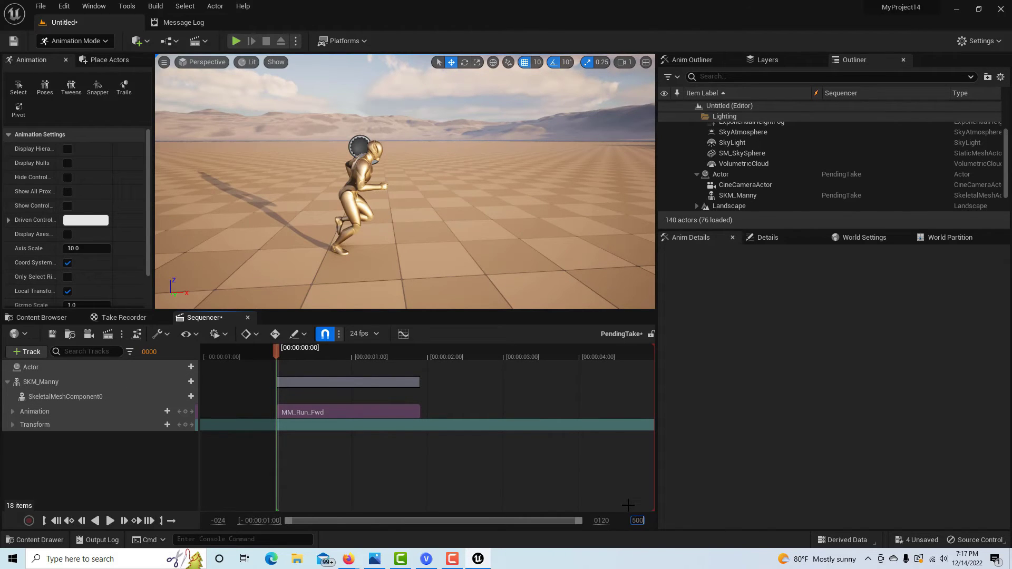
{"action": "key", "text": "Return"}
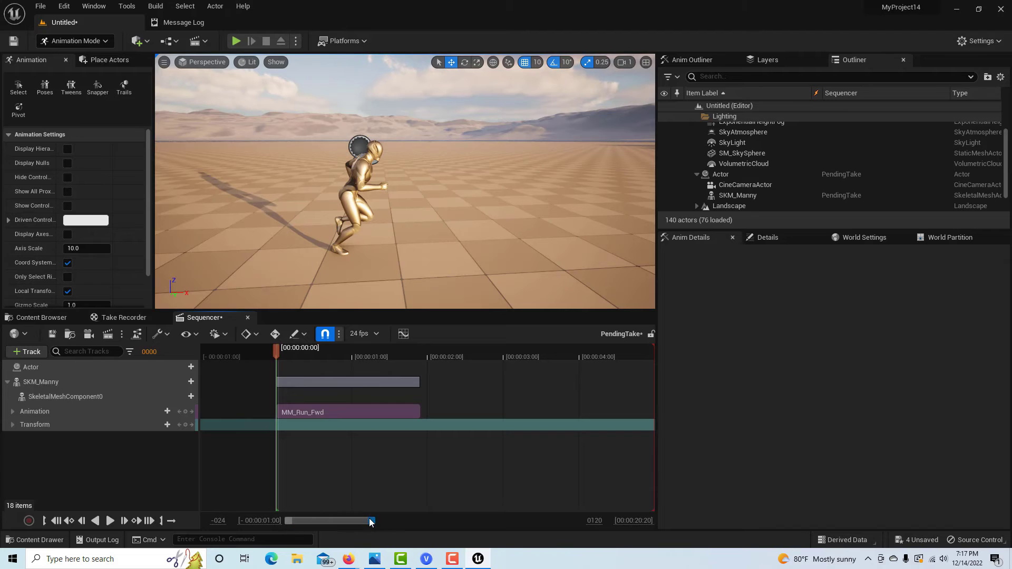
{"action": "left_click_drag", "start_coordinate": [371, 522], "coordinate": [453, 520]}
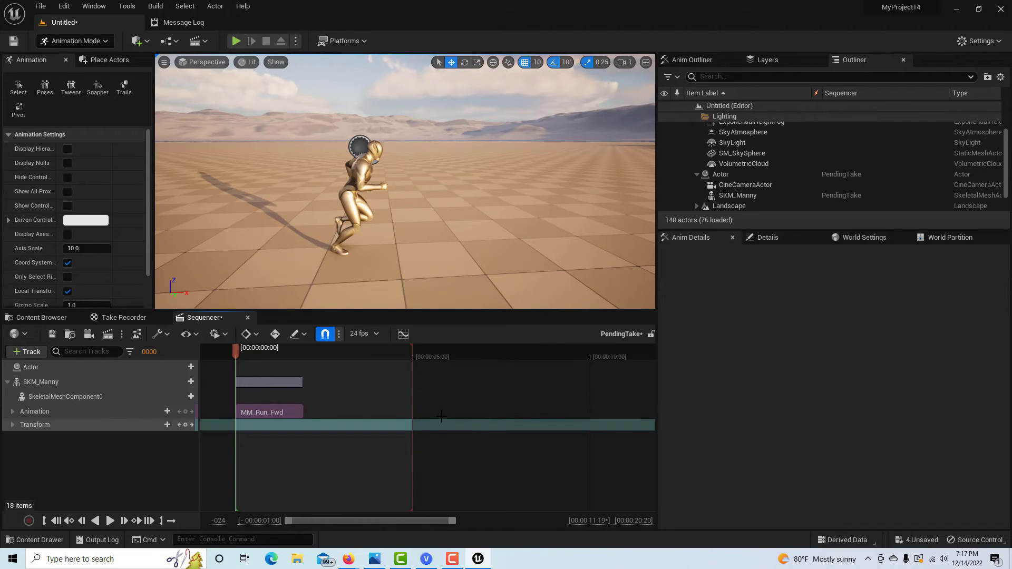
{"action": "mouse_move", "coordinate": [414, 345]}
{"action": "left_mouse_down"}
{"action": "mouse_move", "coordinate": [609, 346]}
{"action": "mouse_move", "coordinate": [600, 347]}
{"action": "left_mouse_up"}
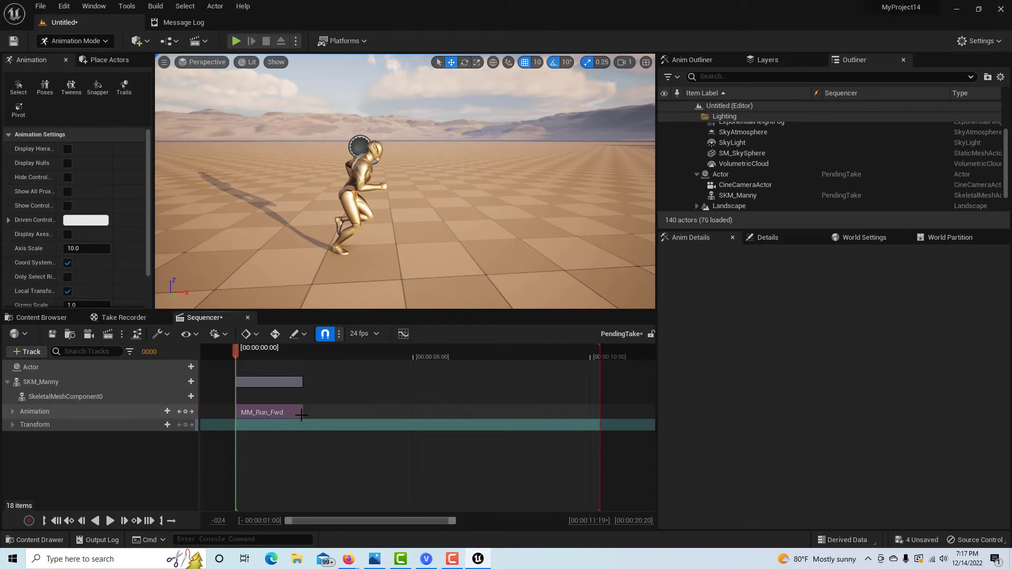
- Stretch the MM_Run_Fwd clip to the playback end, preview the looping run and return to the first frame
{"action": "left_click_drag", "start_coordinate": [300, 413], "coordinate": [599, 411]}
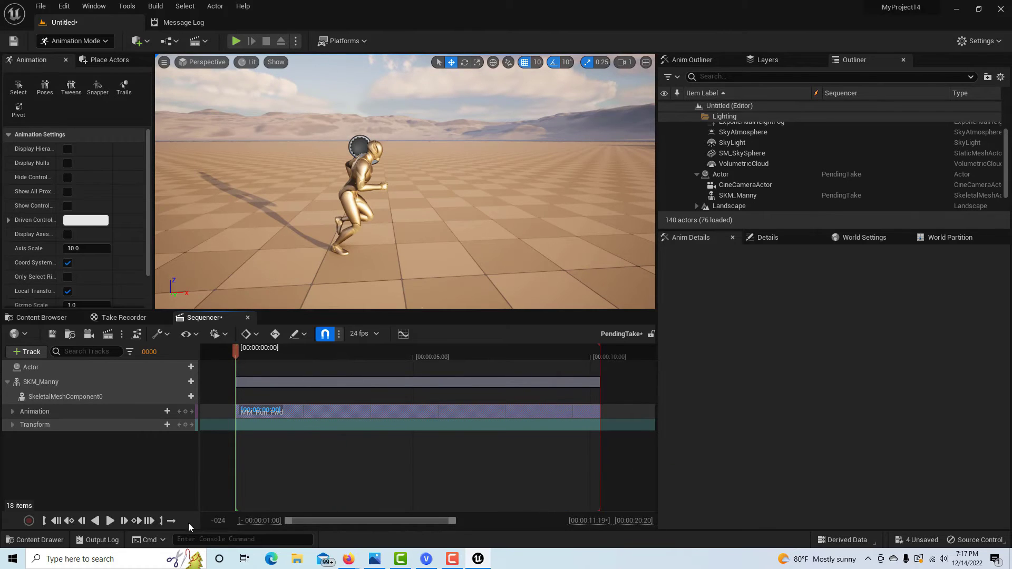
{"action": "left_click", "coordinate": [113, 523]}
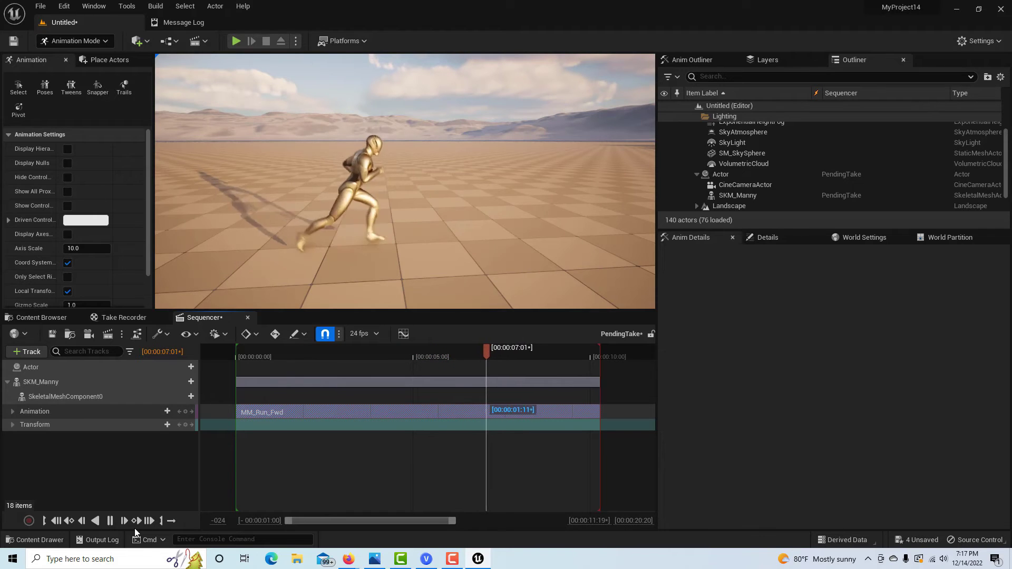
{"action": "left_click", "coordinate": [110, 521]}
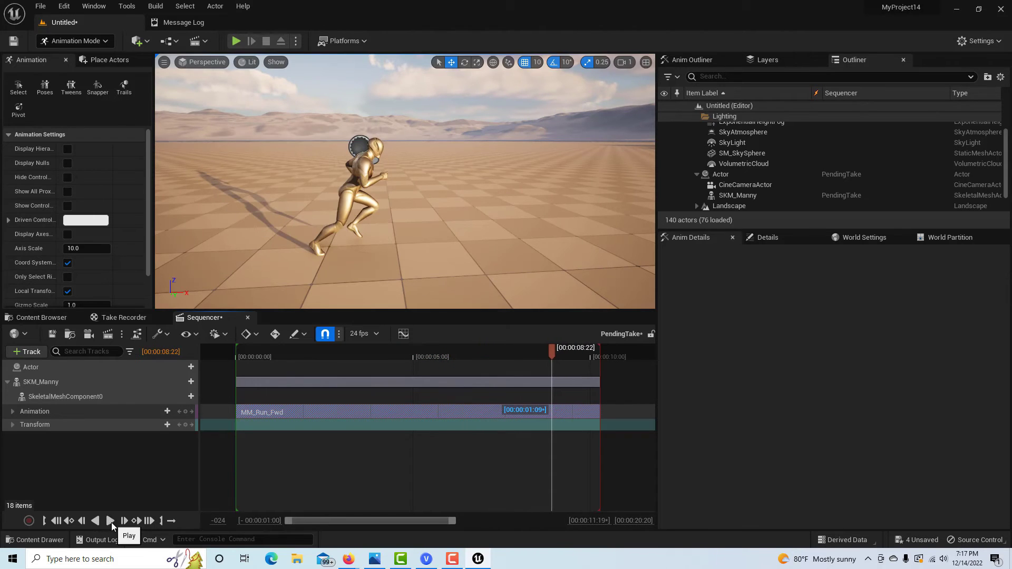
{"action": "left_click", "coordinate": [57, 521]}
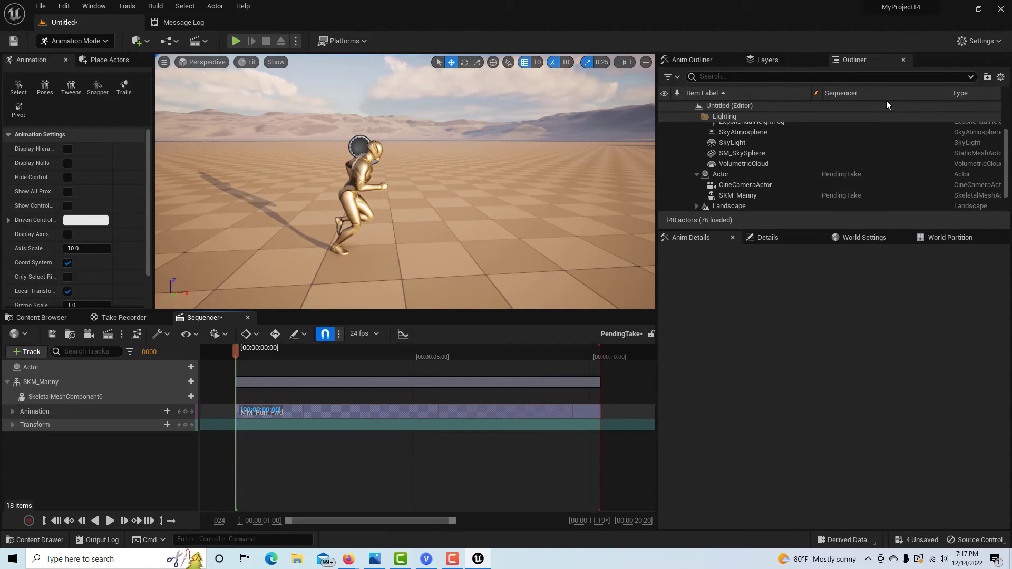
- Lower CineCameraActor to a Z location of -64 to frame the whole running mannequin
{"action": "left_click", "coordinate": [751, 184]}
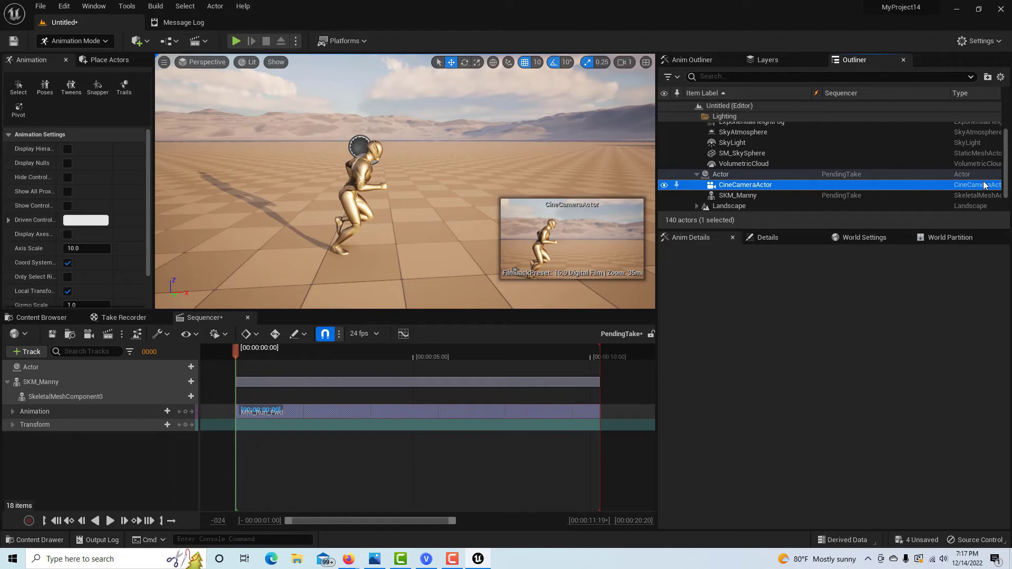
{"action": "left_click", "coordinate": [777, 239]}
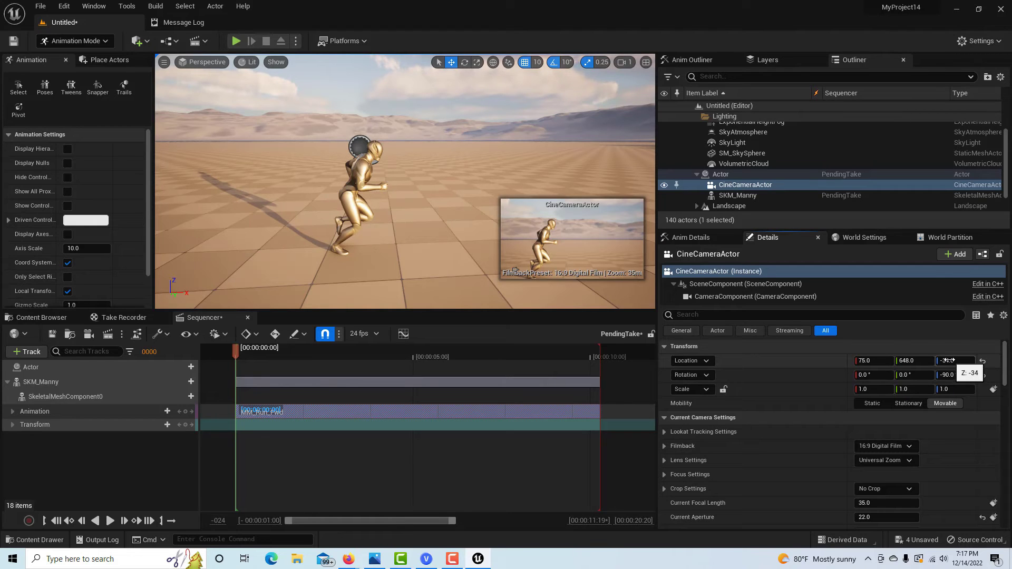
{"action": "left_click_drag", "start_coordinate": [949, 360], "coordinate": [938, 361]}
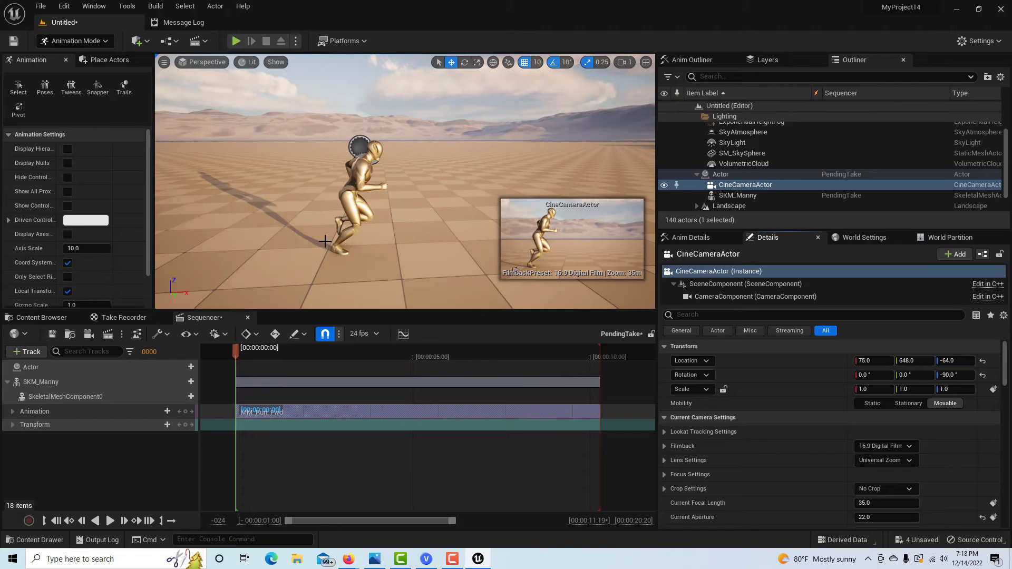
- Add a Transform track to the parent Actor and set a transform key at frame 0
{"action": "scroll", "coordinate": [301, 248], "scroll_direction": "down", "scroll_amount": 2}
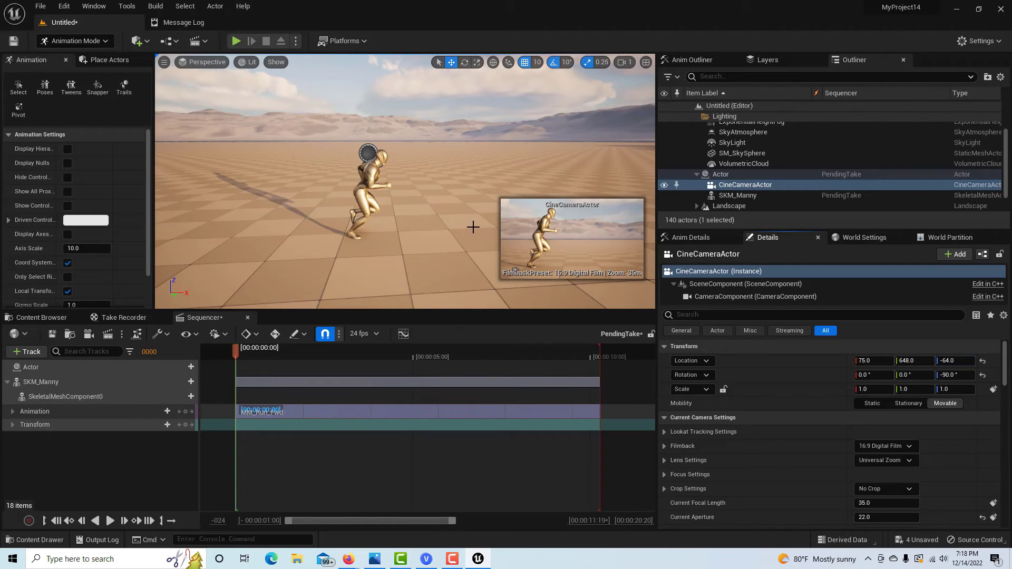
{"action": "scroll", "coordinate": [440, 228], "scroll_direction": "down", "scroll_amount": 2}
{"action": "scroll", "coordinate": [436, 230], "scroll_direction": "down", "scroll_amount": 2}
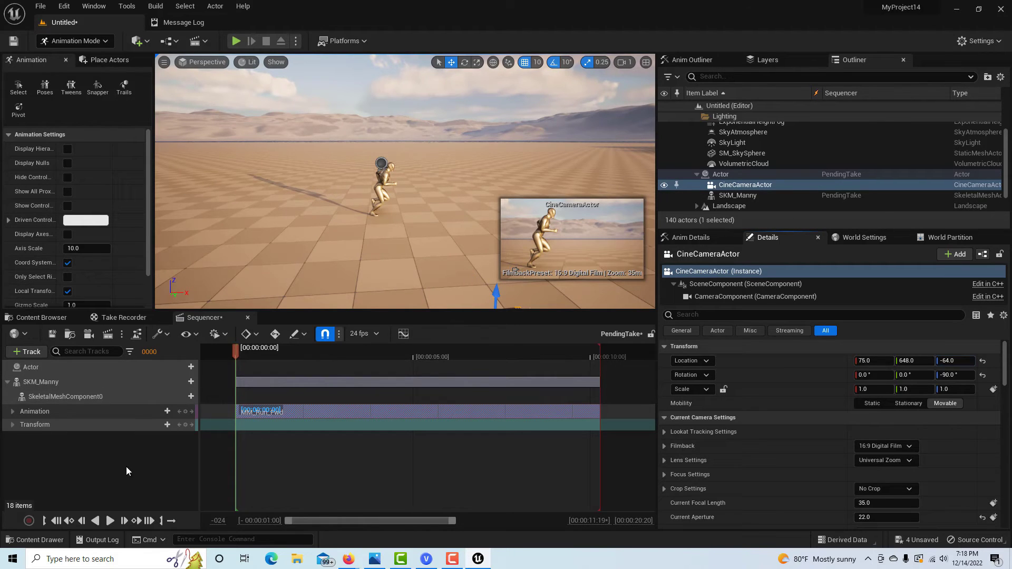
{"action": "left_click", "coordinate": [26, 366]}
{"action": "left_click", "coordinate": [186, 367]}
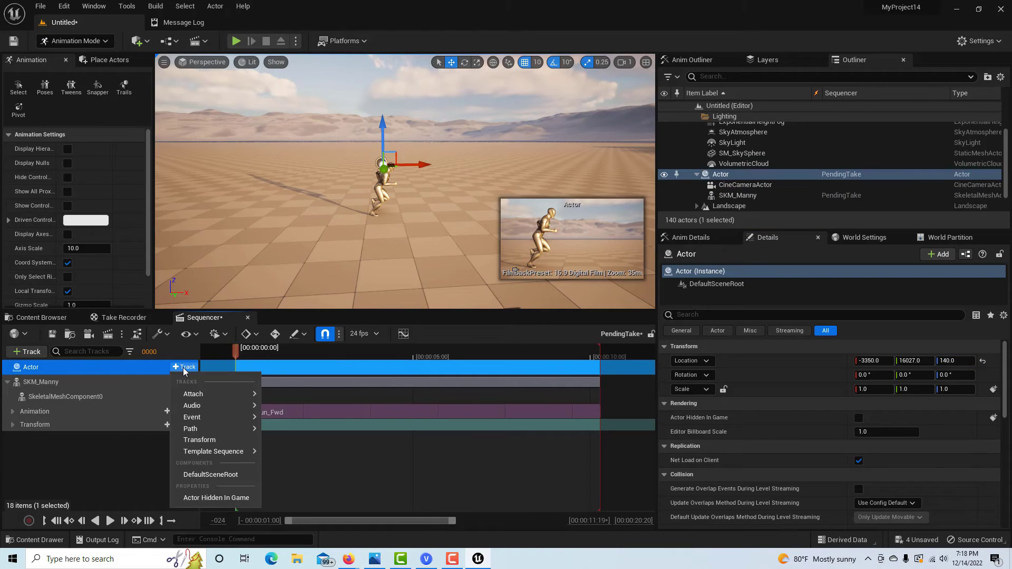
{"action": "left_click", "coordinate": [203, 440]}
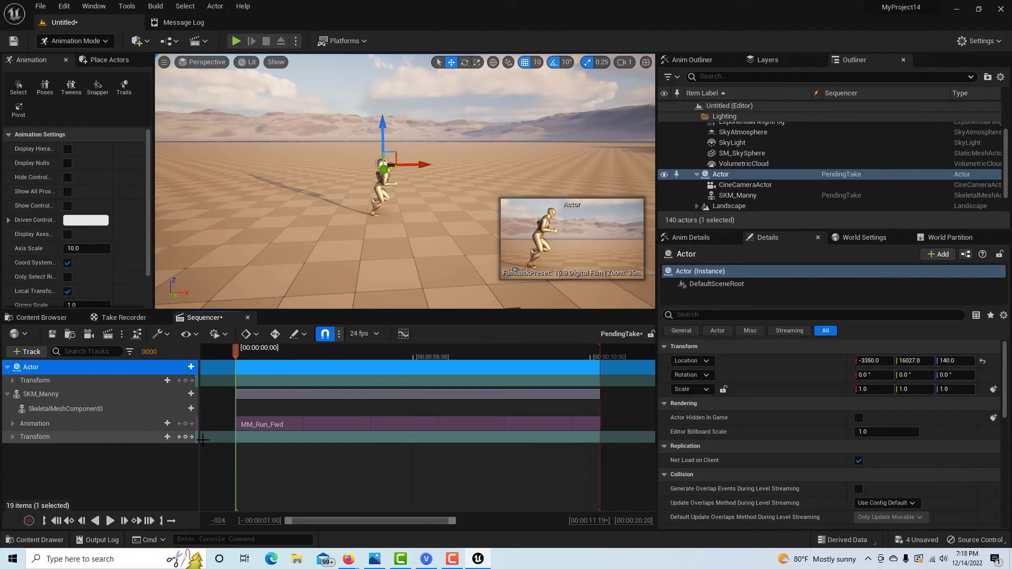
{"action": "left_click", "coordinate": [185, 381]}
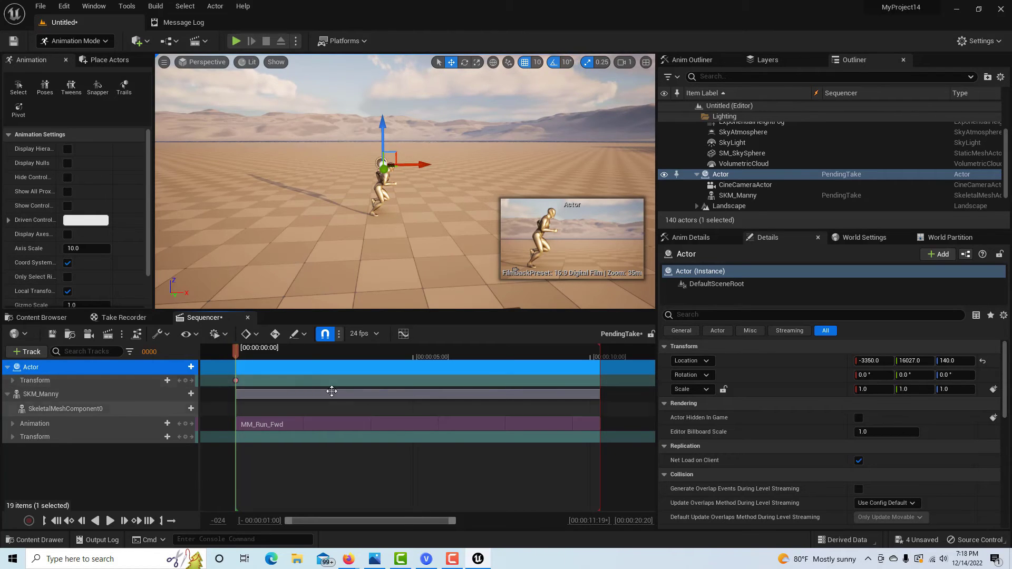
- Enable auto-keying and, at the end of the playback range, set the parent Actor's X location to -1883
{"action": "left_click", "coordinate": [275, 334]}
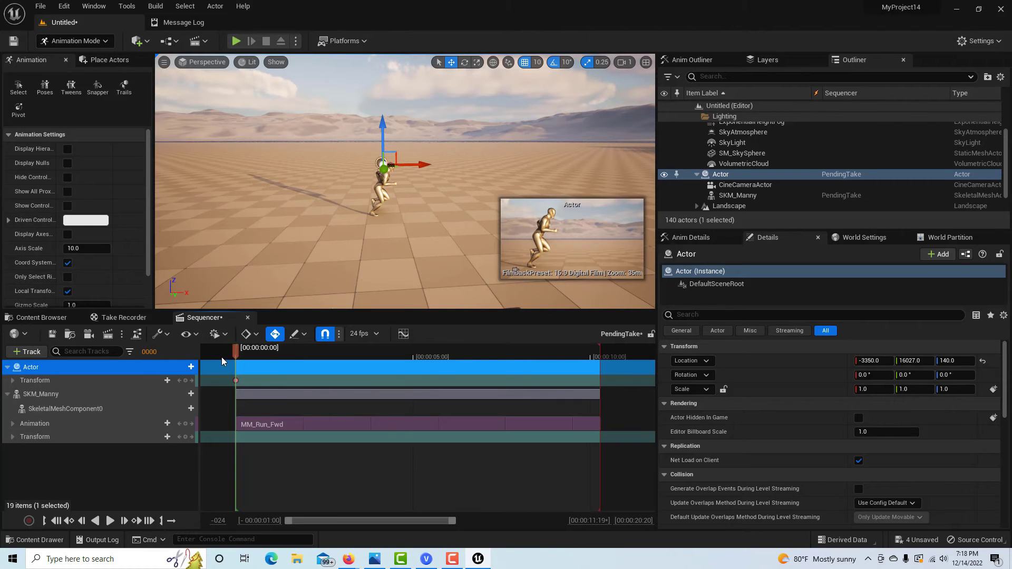
{"action": "left_click", "coordinate": [149, 521]}
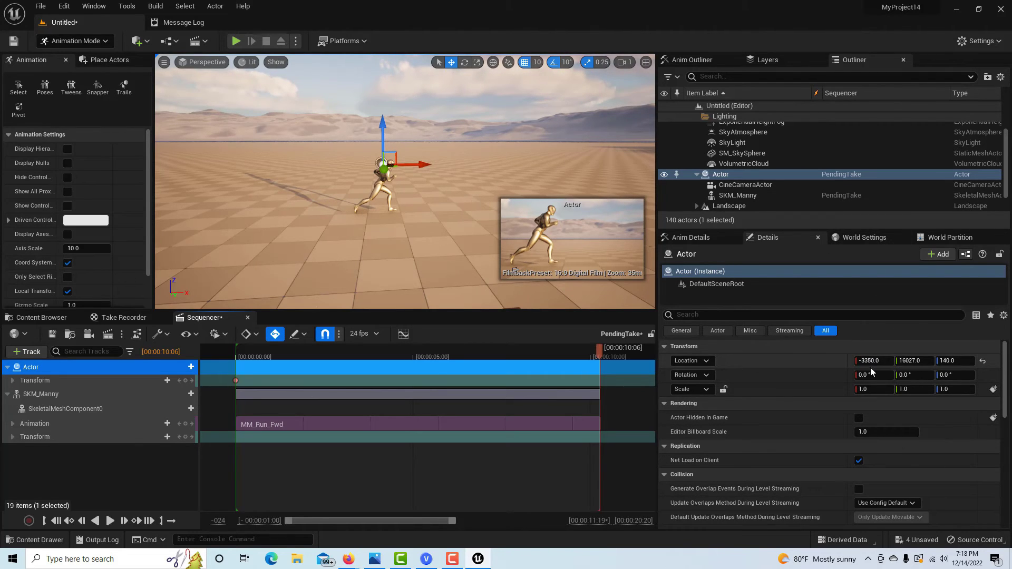
{"action": "left_click_drag", "start_coordinate": [871, 365], "coordinate": [963, 365]}
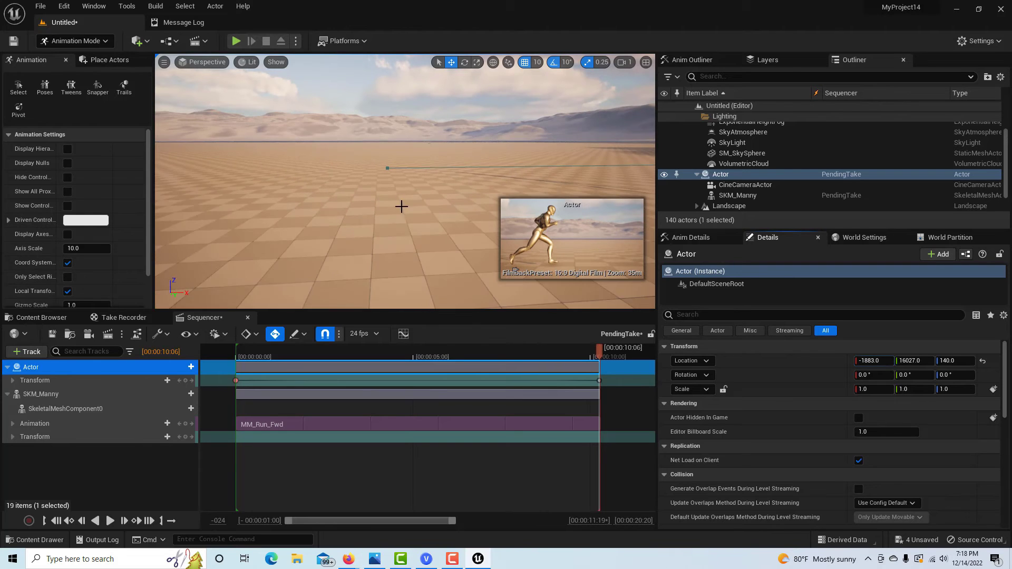
- Play the sequence from the first frame to check the Actor's movement along its path
{"action": "scroll", "coordinate": [402, 207], "scroll_direction": "down", "scroll_amount": 6}
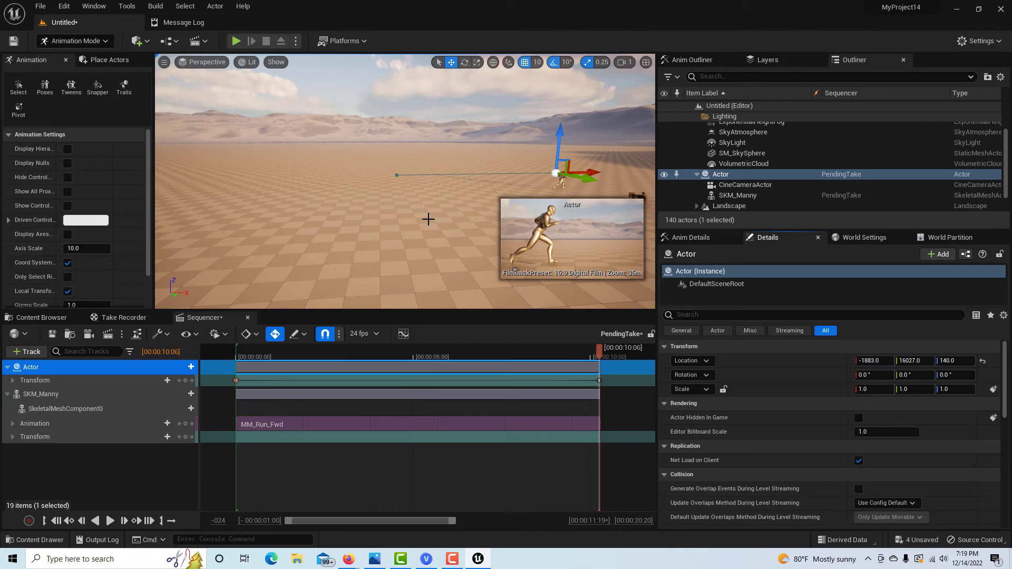
{"action": "mouse_move", "coordinate": [427, 219]}
{"action": "right_mouse_down"}
{"action": "mouse_move", "coordinate": [415, 219]}
{"action": "mouse_move", "coordinate": [442, 215]}
{"action": "right_mouse_up"}
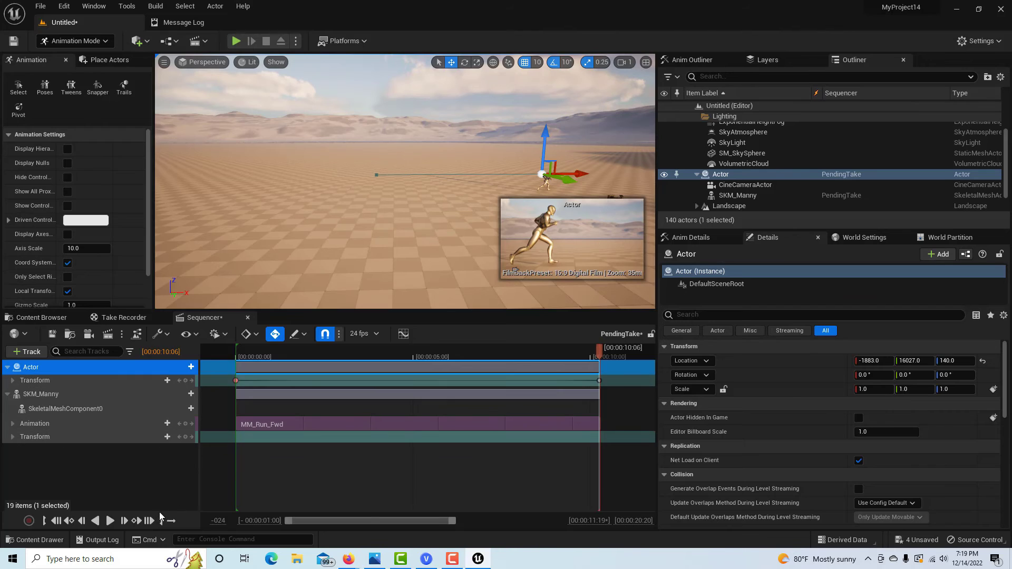
{"action": "left_click", "coordinate": [56, 521]}
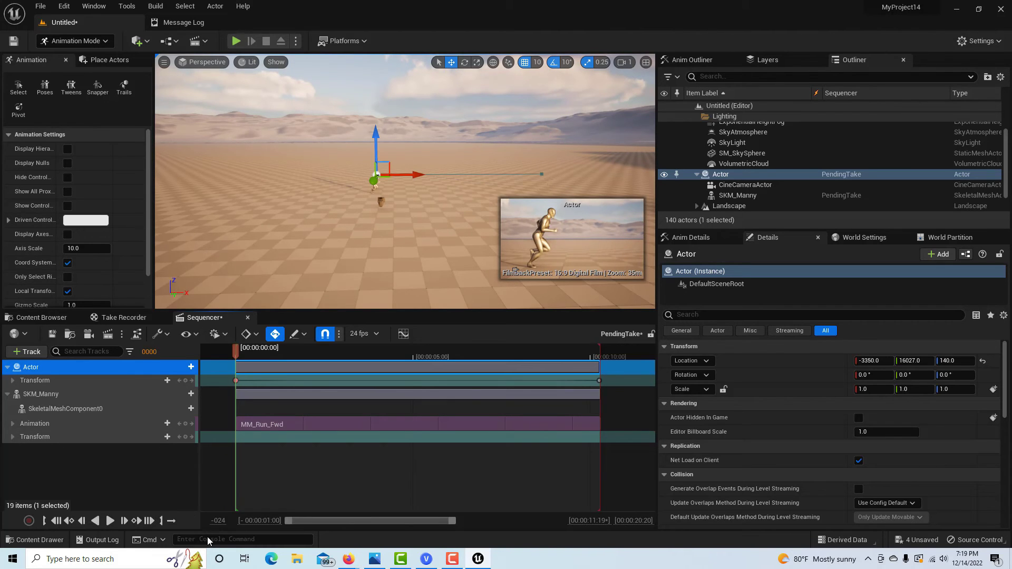
{"action": "left_click", "coordinate": [111, 522]}
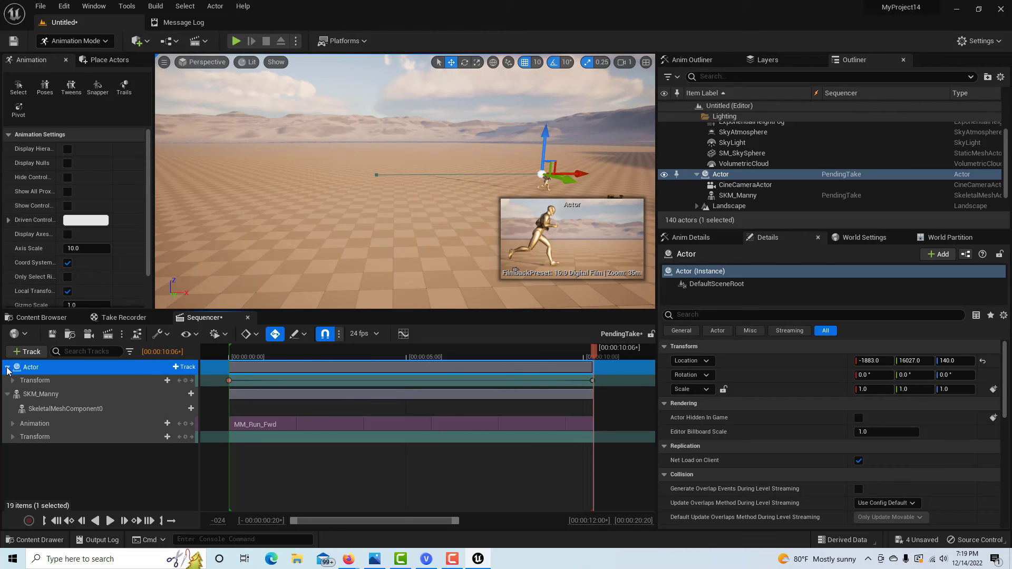
- Collapse the SKM_Manny tracks and add CineCameraActor to the sequence
{"action": "left_click", "coordinate": [8, 394]}
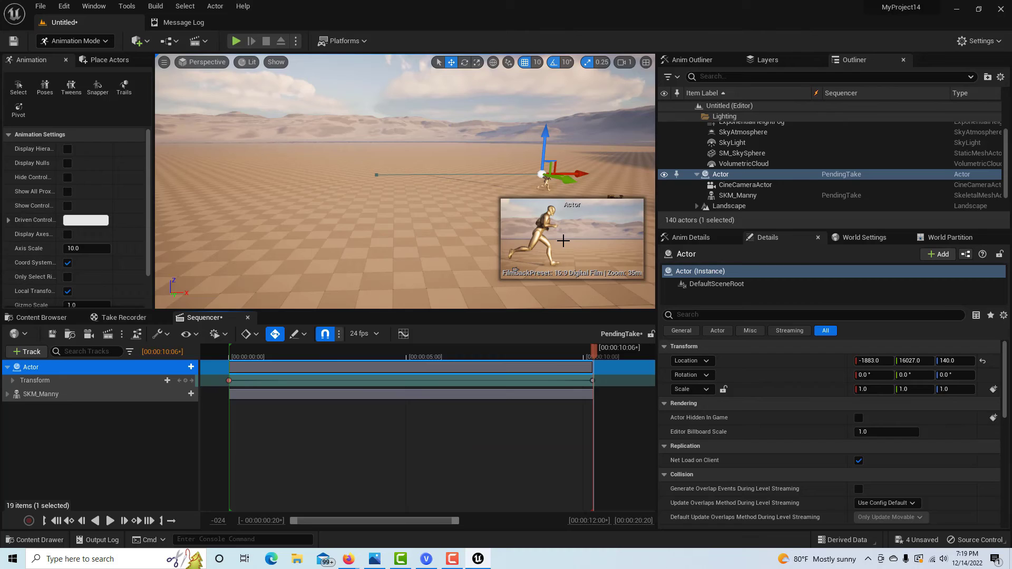
{"action": "left_click", "coordinate": [24, 351]}
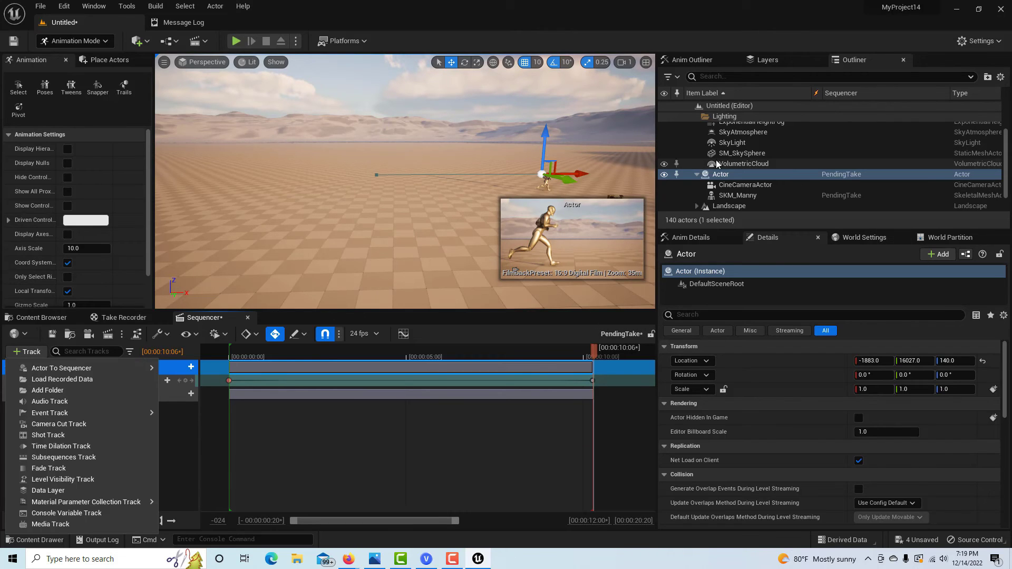
{"action": "left_click", "coordinate": [768, 187]}
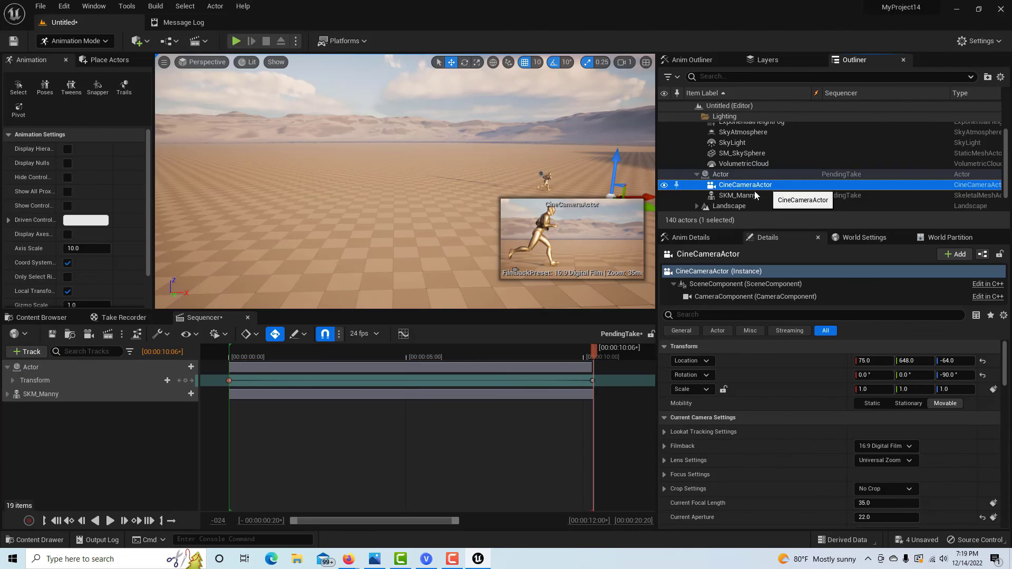
{"action": "left_click", "coordinate": [26, 353]}
{"action": "mouse_move", "coordinate": [46, 367]}
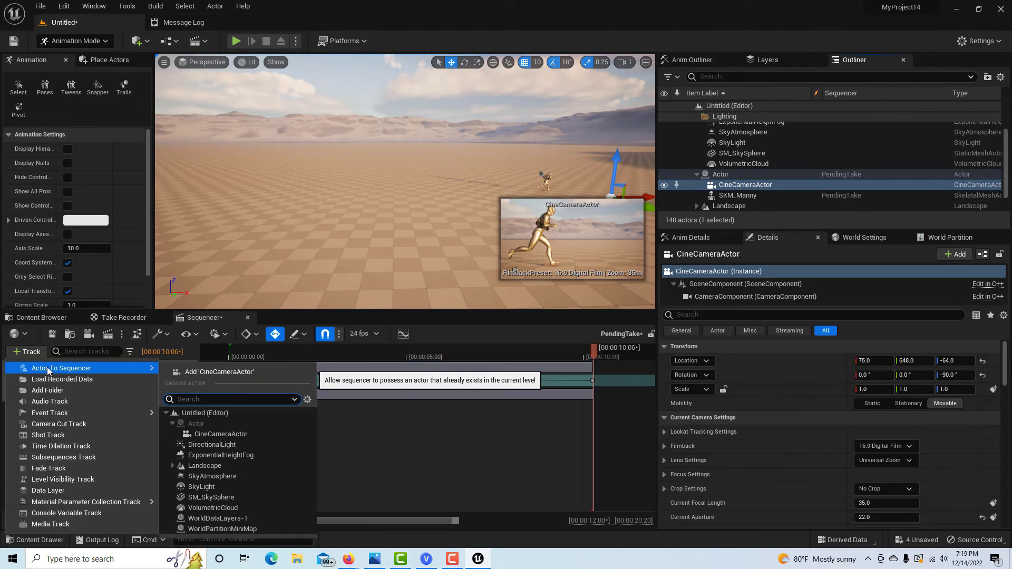
{"action": "left_click", "coordinate": [241, 371]}
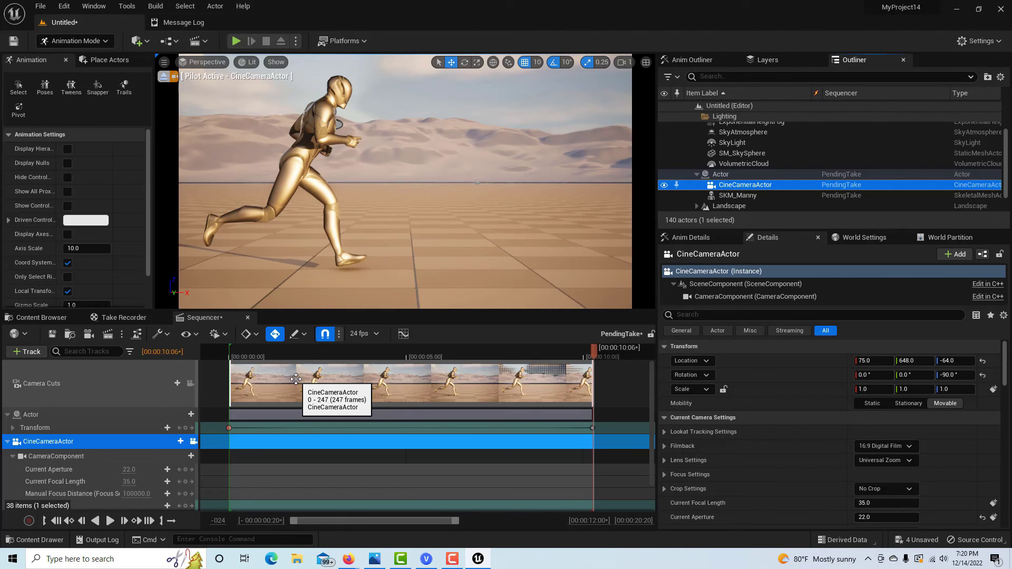
- Open the movie render settings and set the image output format to Image Sequence (png)
{"action": "left_click", "coordinate": [108, 334]}
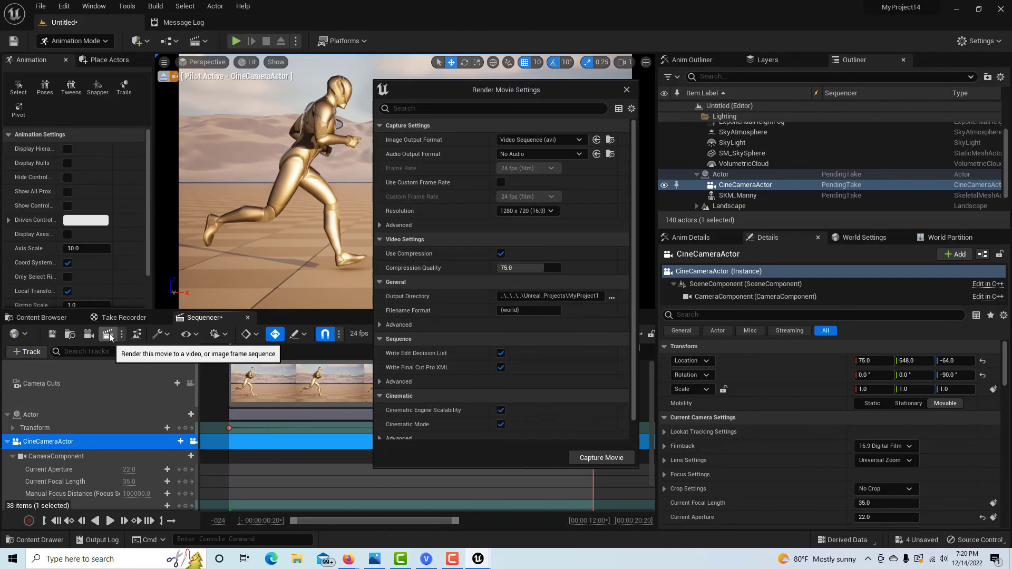
{"action": "left_click", "coordinate": [580, 140]}
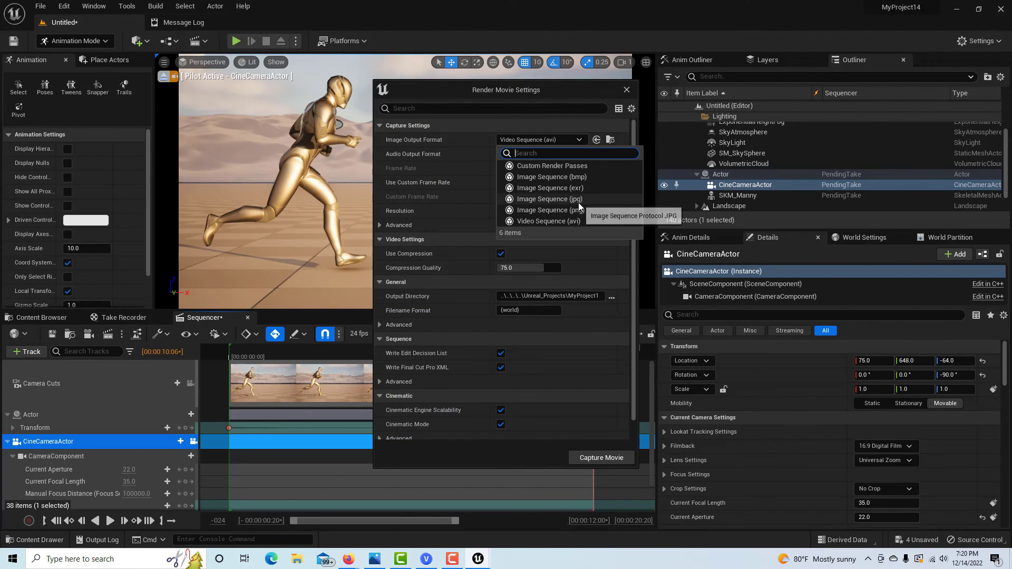
{"action": "left_click", "coordinate": [583, 218]}
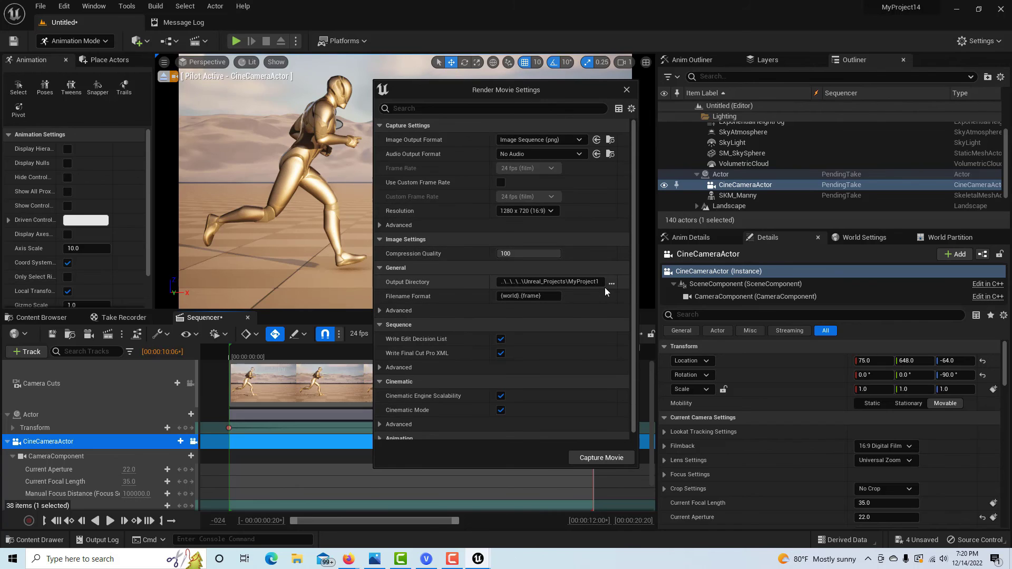